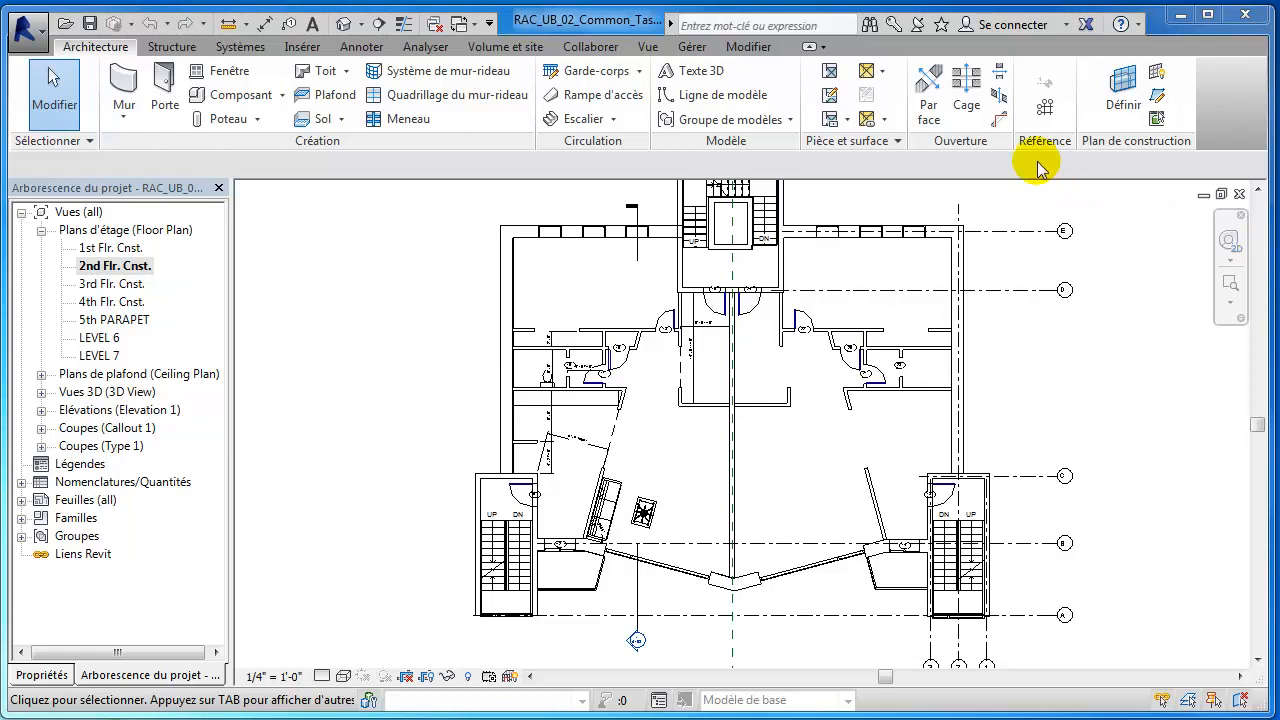
Select everything in the 2nd Flr. Cnst. plan, review the element categories in the Filter dialog, and clear the selection.
{"action": "scroll", "coordinate": [1117, 380], "scroll_direction": "down", "scroll_amount": 2}
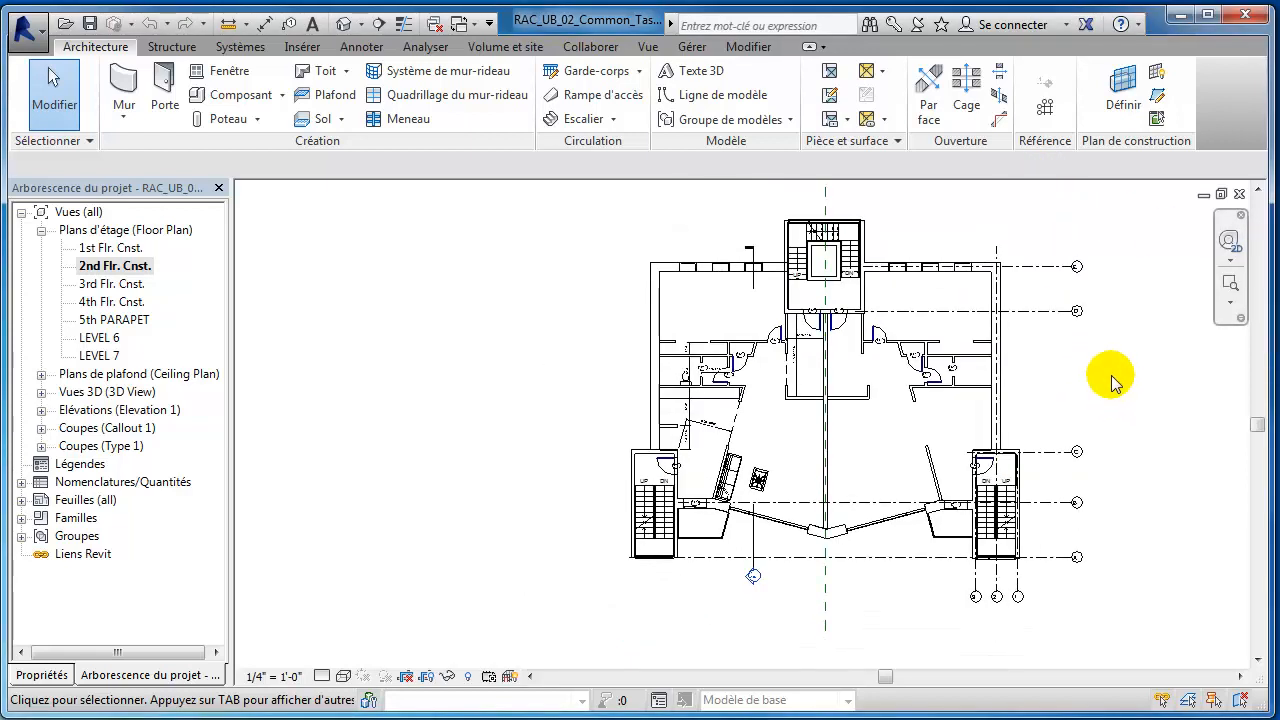
{"action": "middle_click_drag", "start_coordinate": [1117, 380], "coordinate": [1030, 450]}
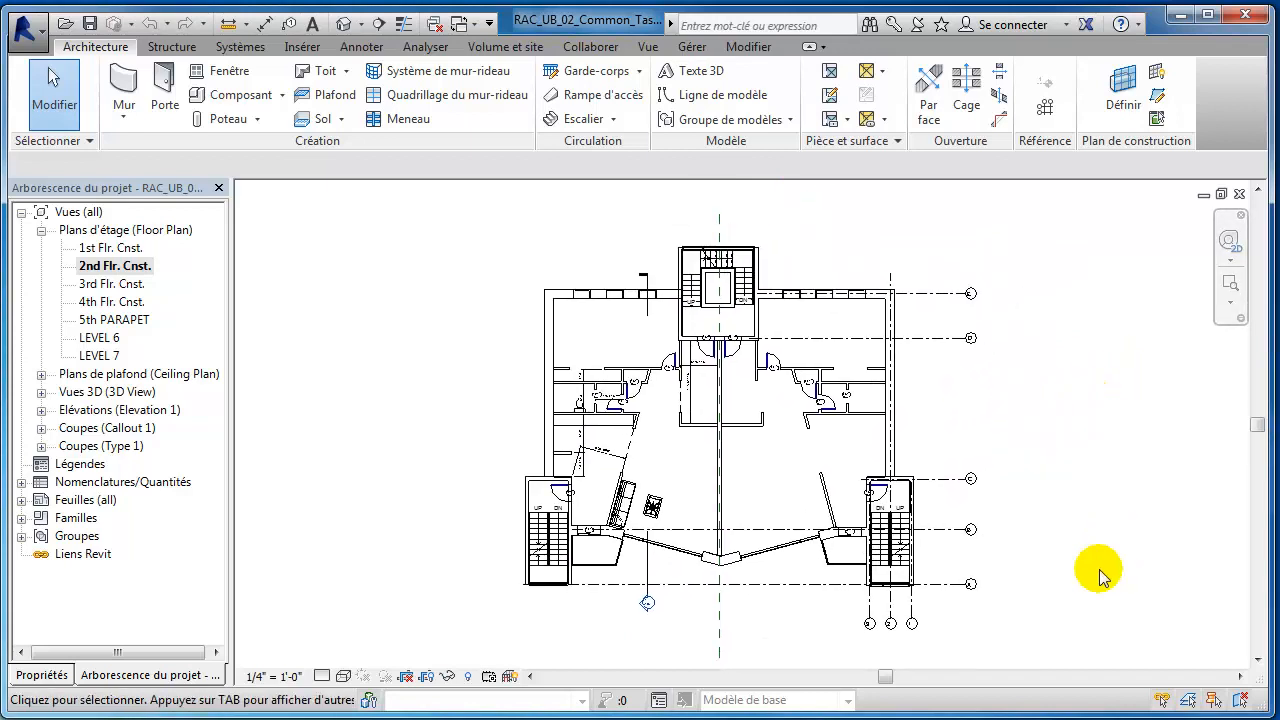
{"action": "left_click_drag", "start_coordinate": [1053, 637], "coordinate": [483, 224]}
{"action": "left_click", "coordinate": [437, 333]}
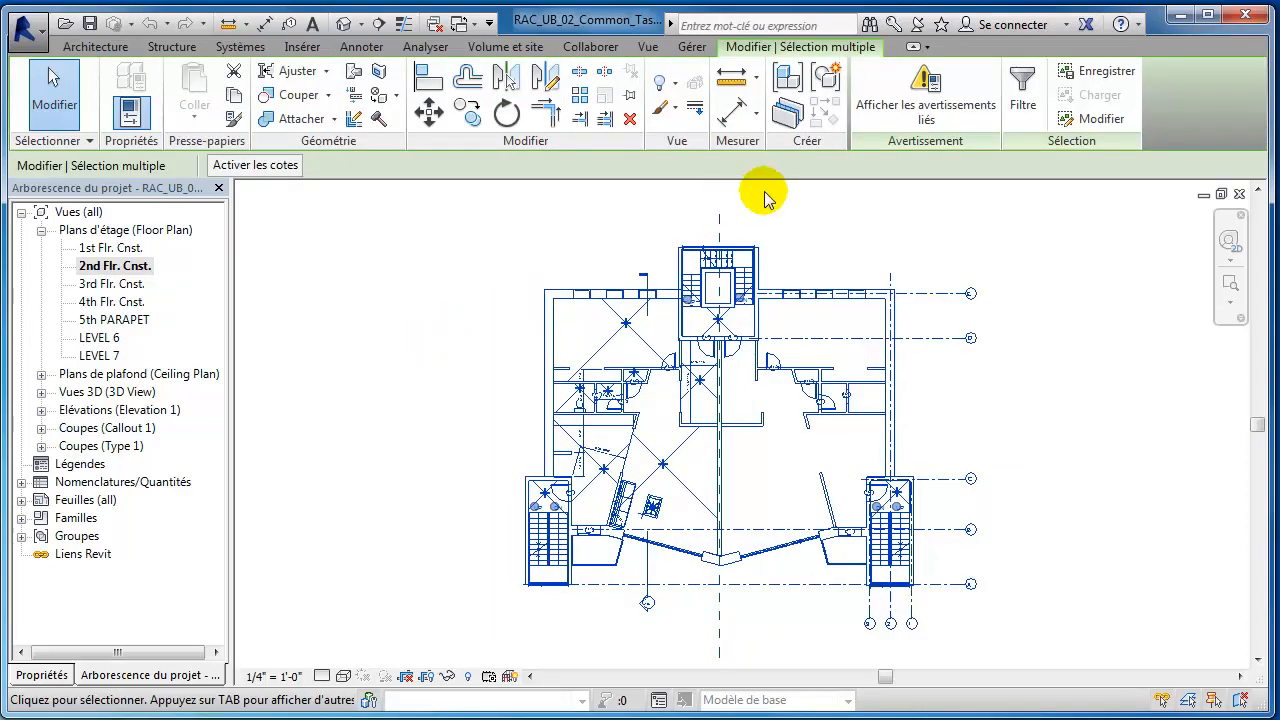
{"action": "left_click", "coordinate": [1030, 110]}
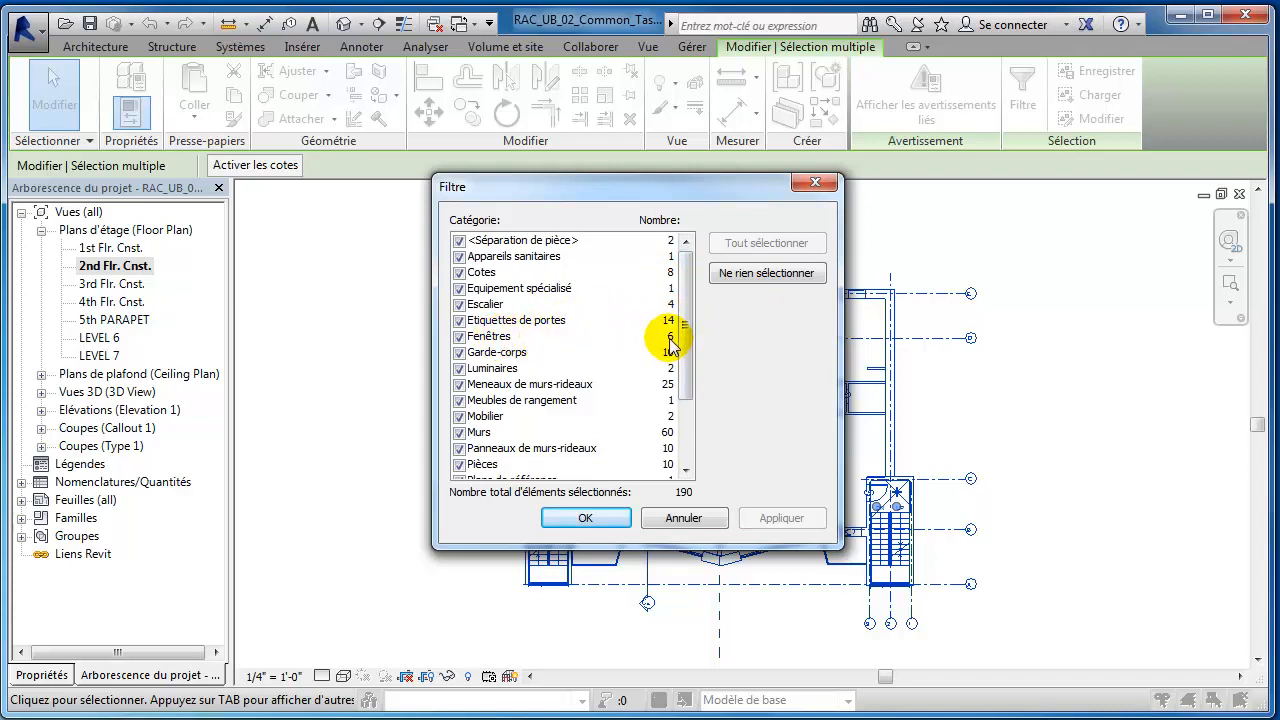
{"action": "scroll", "coordinate": [587, 416], "scroll_direction": "down", "scroll_amount": 2}
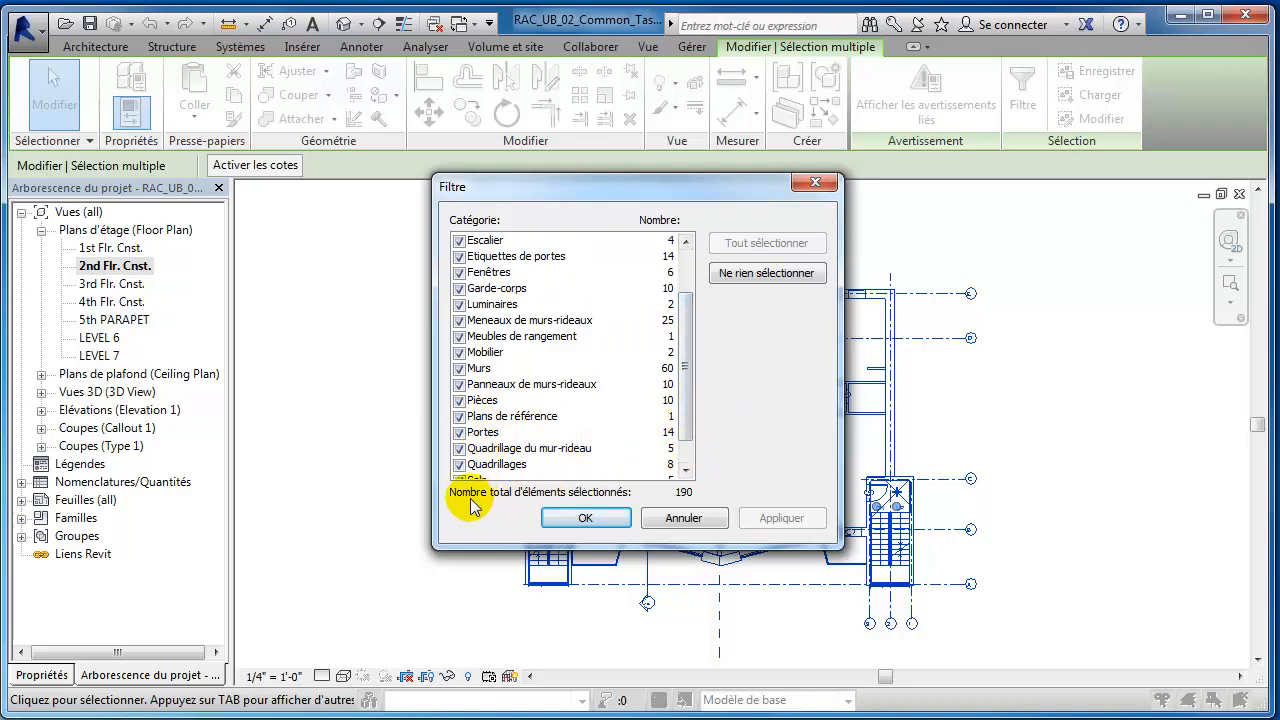
{"action": "left_click", "coordinate": [680, 518]}
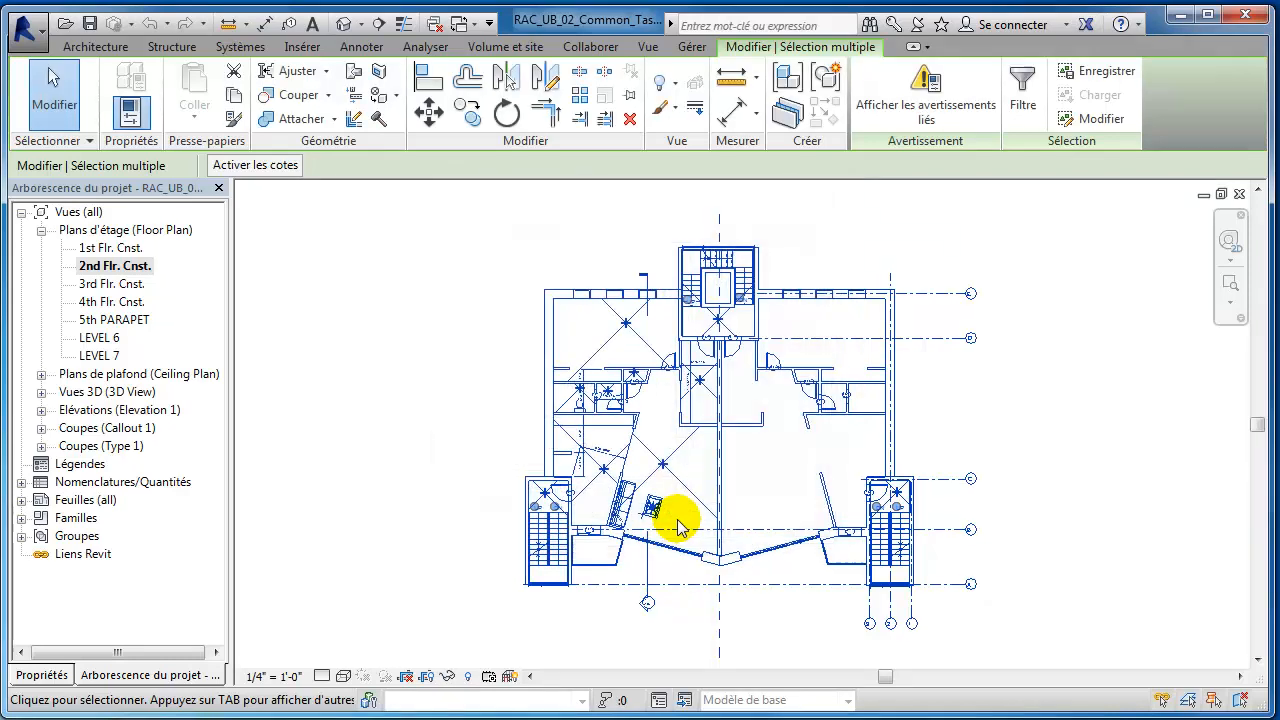
{"action": "key", "text": "Escape"}
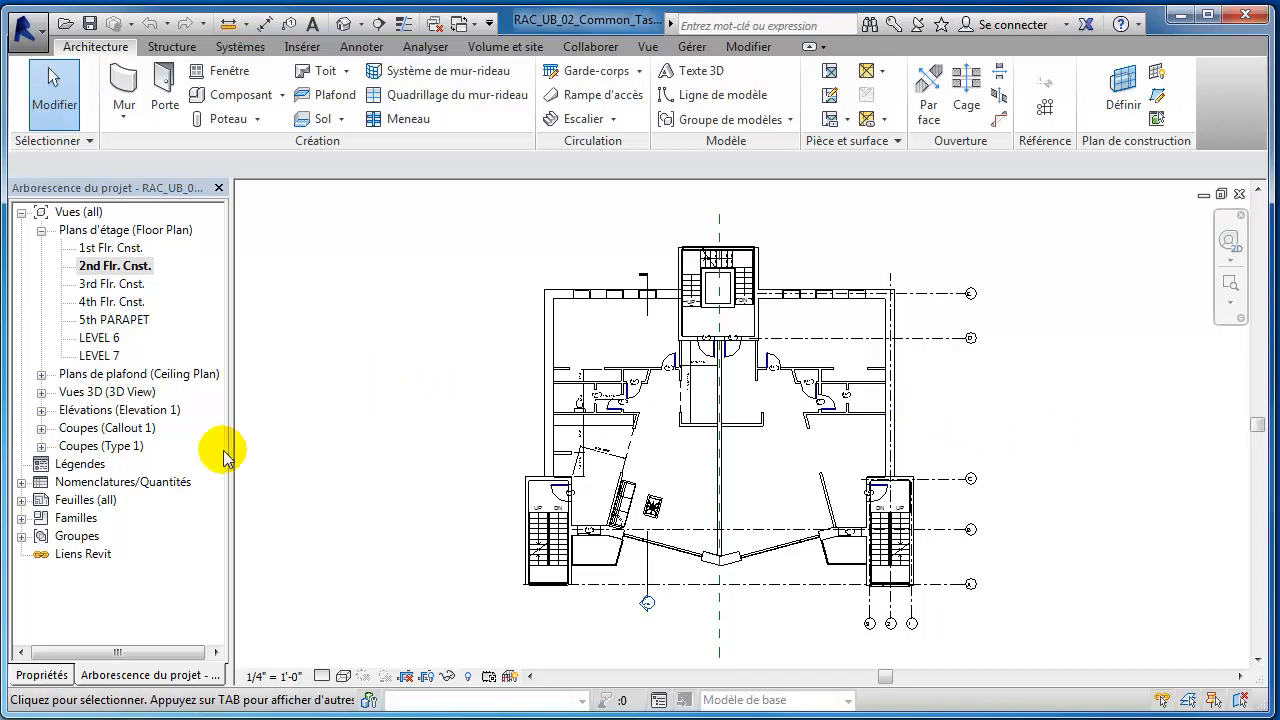
Select all Sgl Flush 36" x 80" door instances in the floor plan and check the selection in the Filter dialog.
{"action": "left_click", "coordinate": [21, 519]}
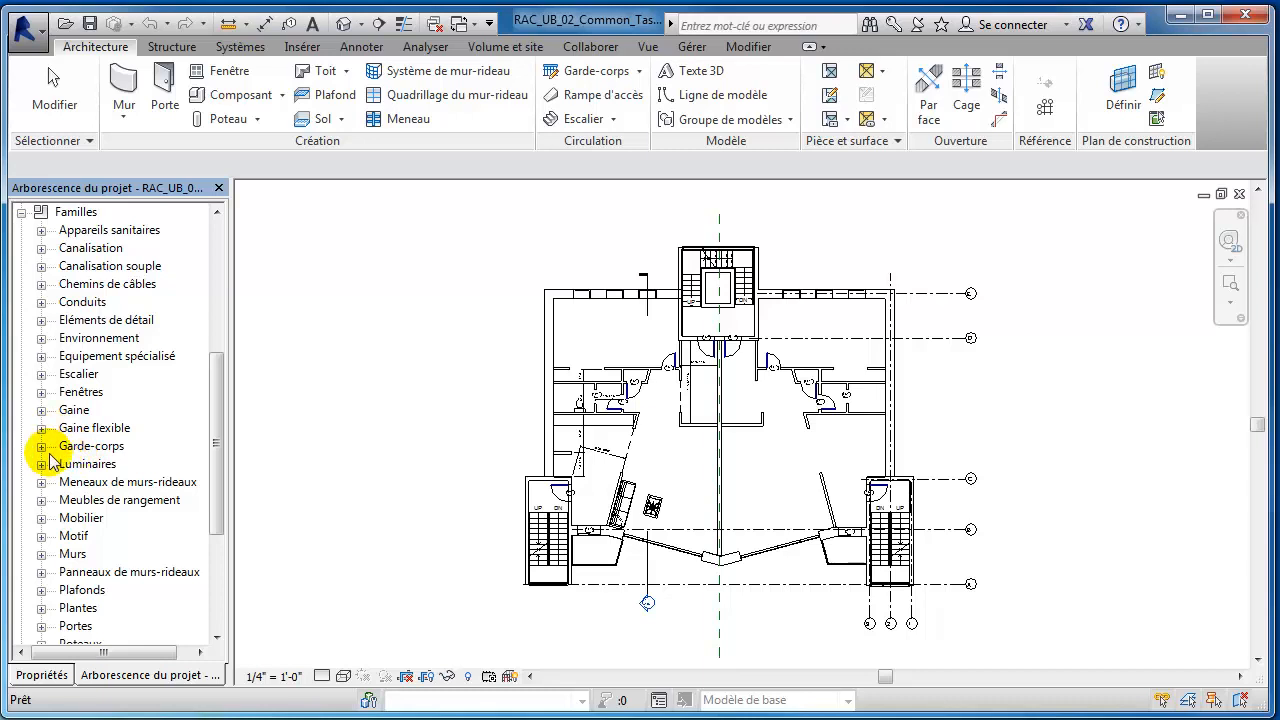
{"action": "left_click", "coordinate": [41, 626]}
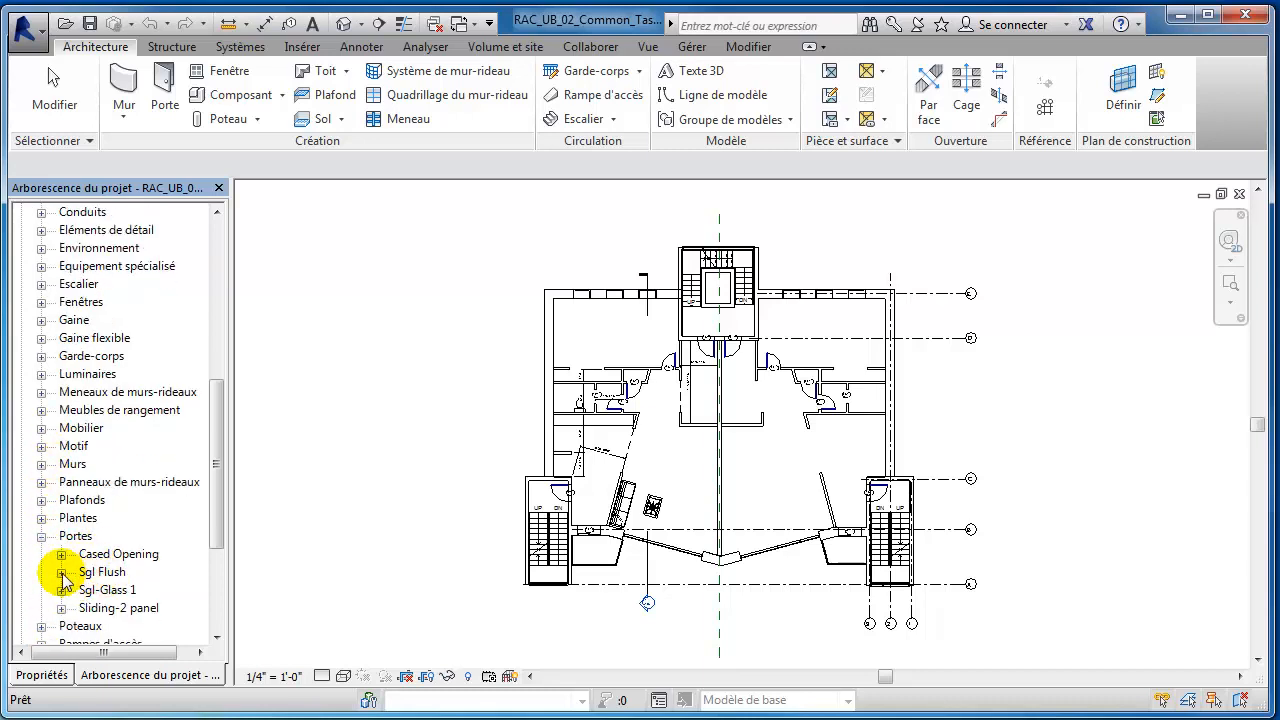
{"action": "left_click", "coordinate": [61, 572]}
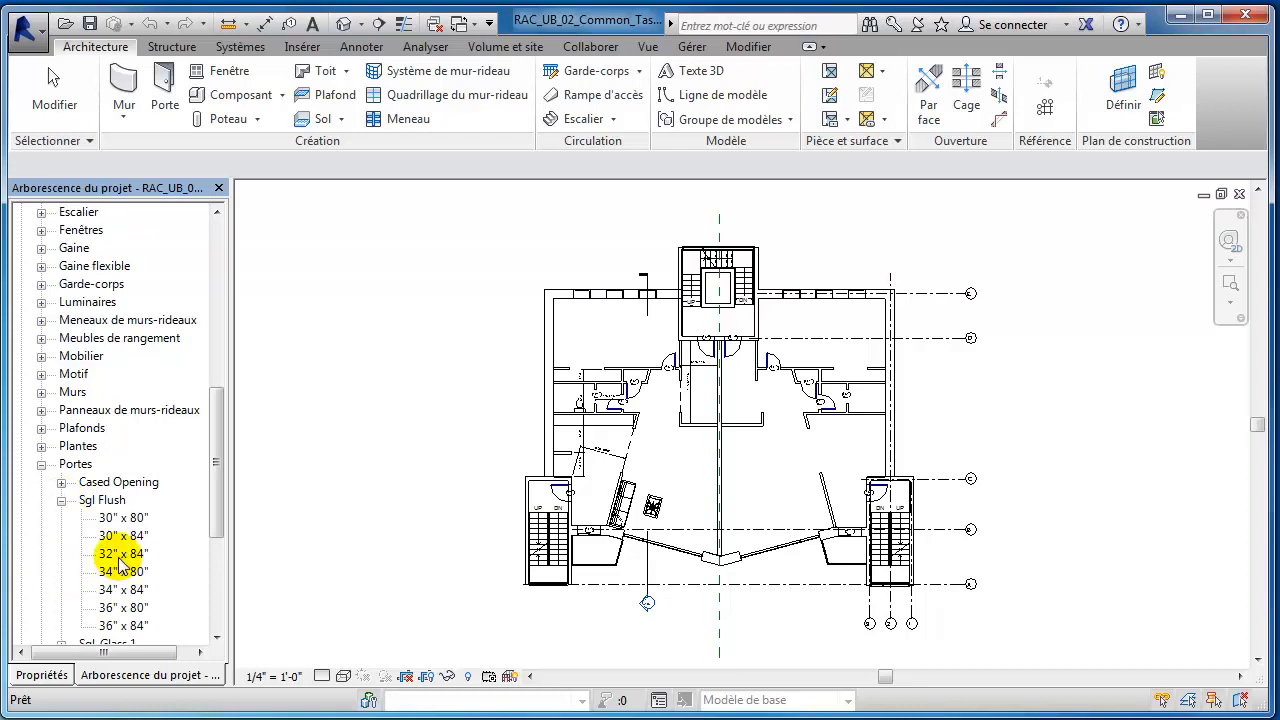
{"action": "left_click", "coordinate": [136, 607]}
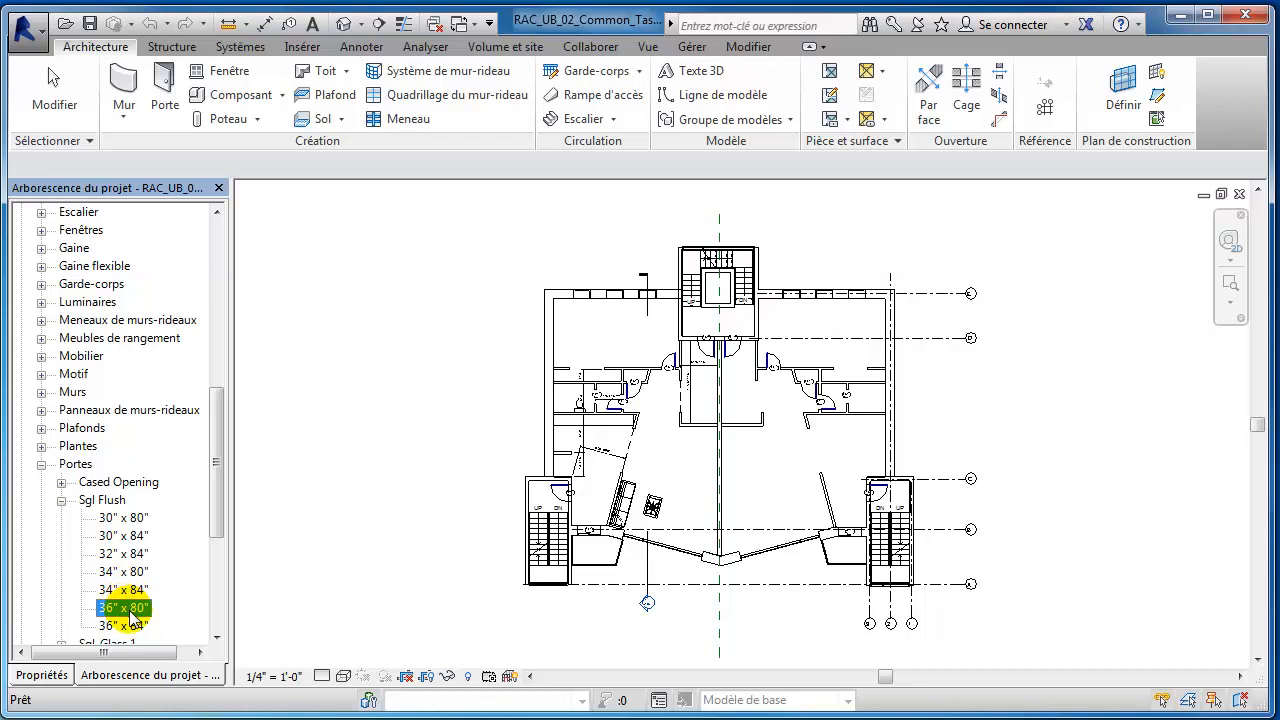
{"action": "right_click", "coordinate": [131, 617]}
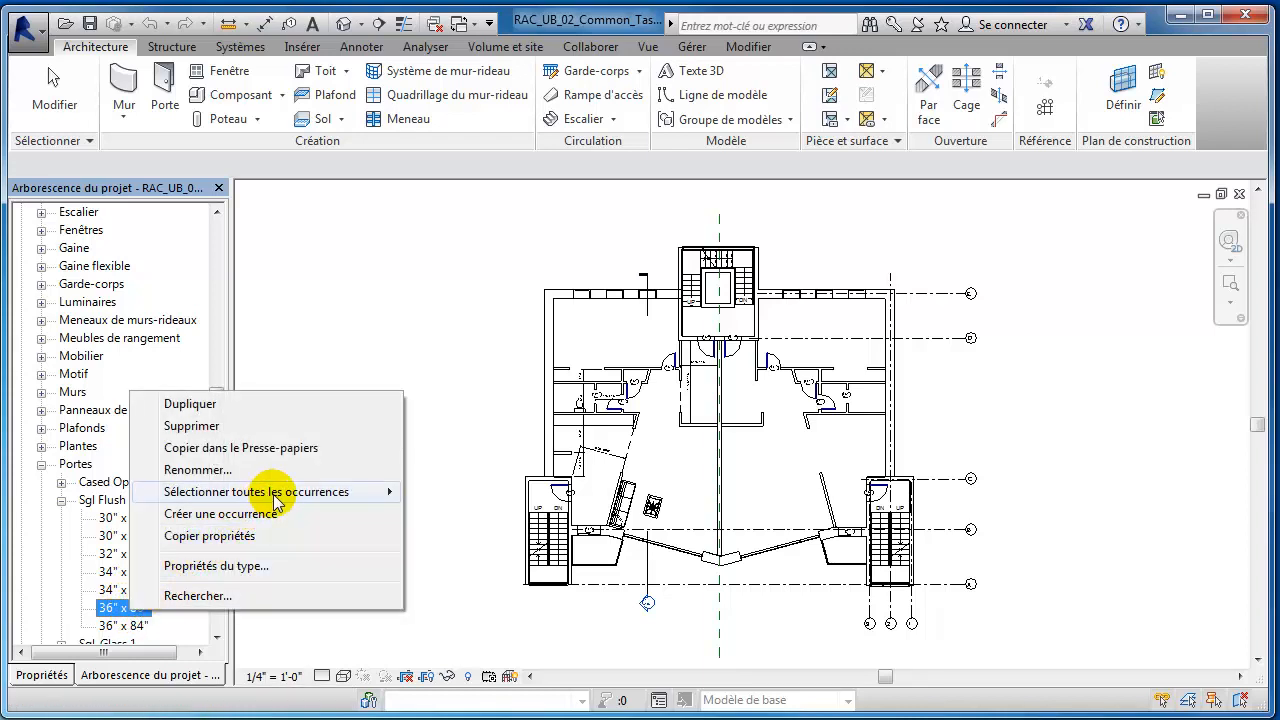
{"action": "mouse_move", "coordinate": [322, 492]}
{"action": "left_click", "coordinate": [476, 494]}
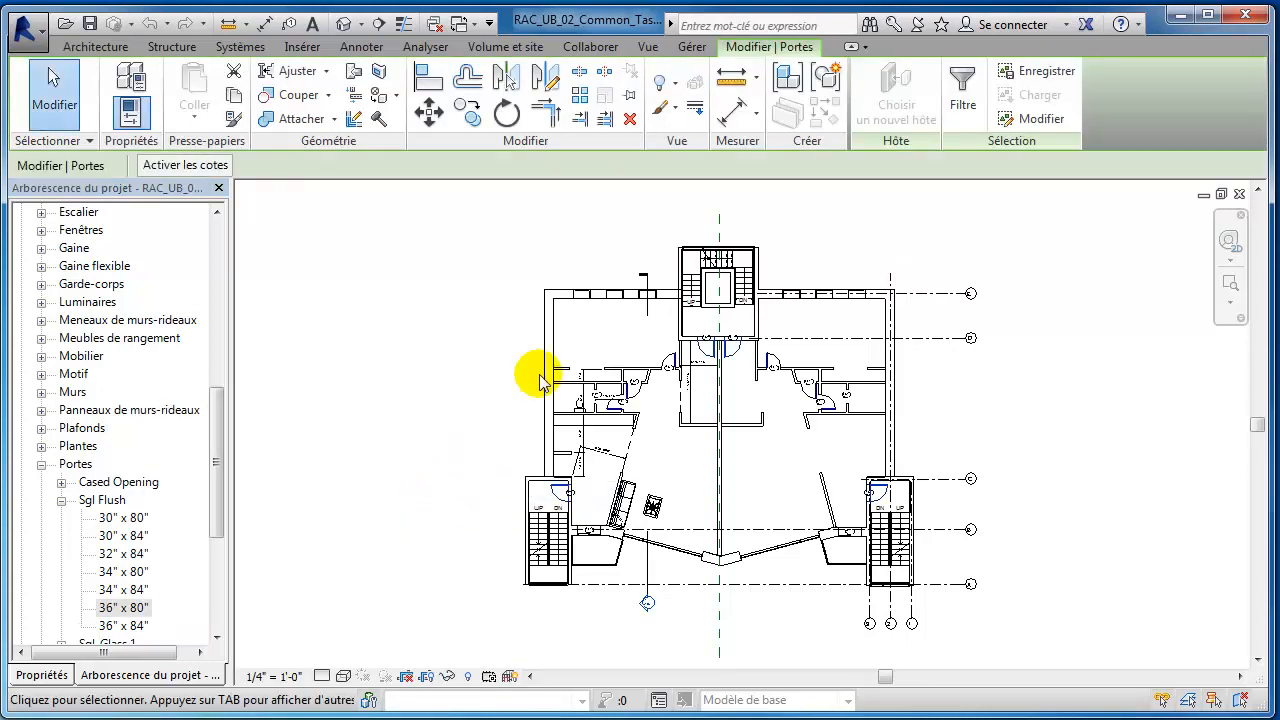
{"action": "left_click", "coordinate": [962, 95]}
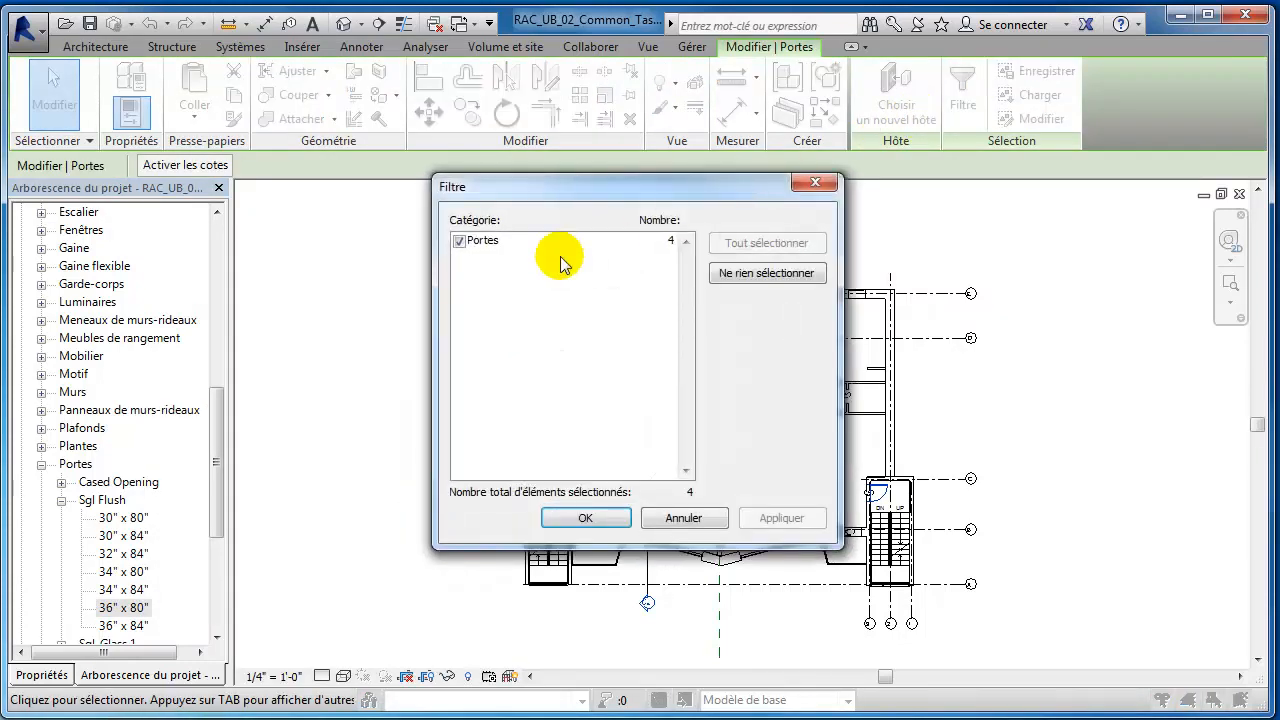
{"action": "left_click", "coordinate": [683, 518]}
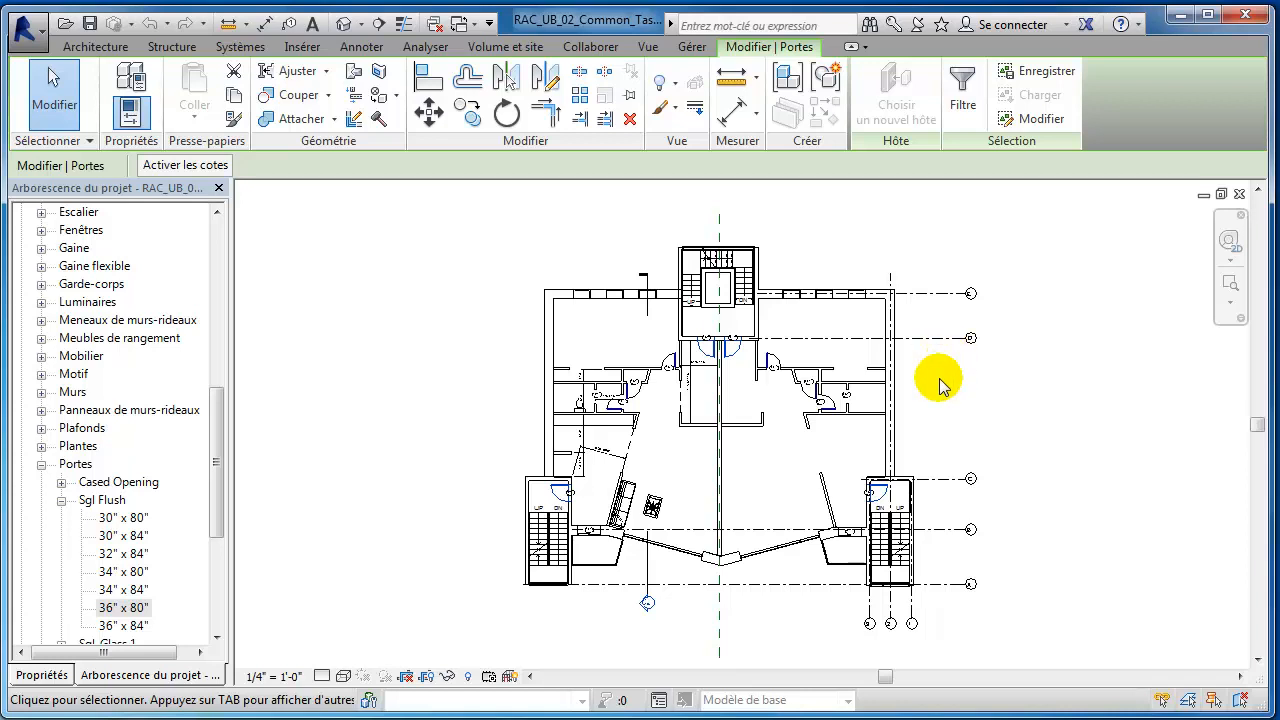
Change the selected doors' type to Sgl-Glass 1 36" x 80" and deselect them.
{"action": "left_click", "coordinate": [45, 675]}
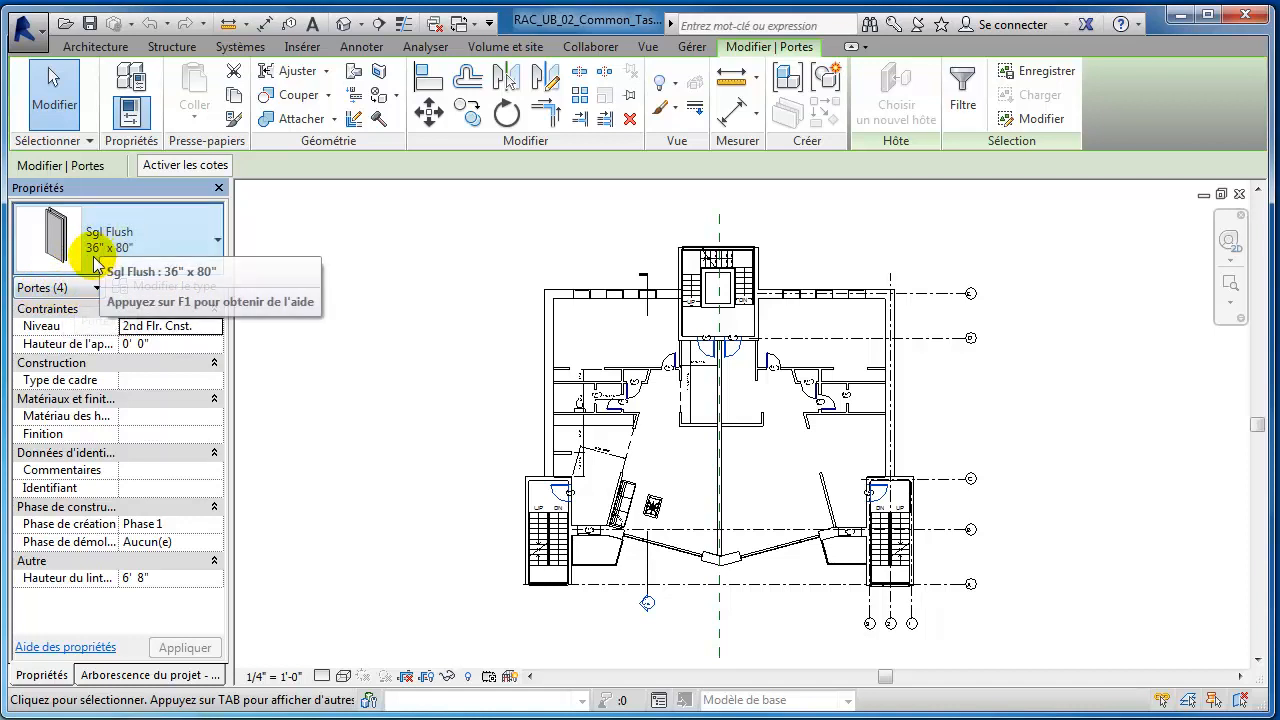
{"action": "left_click", "coordinate": [192, 254]}
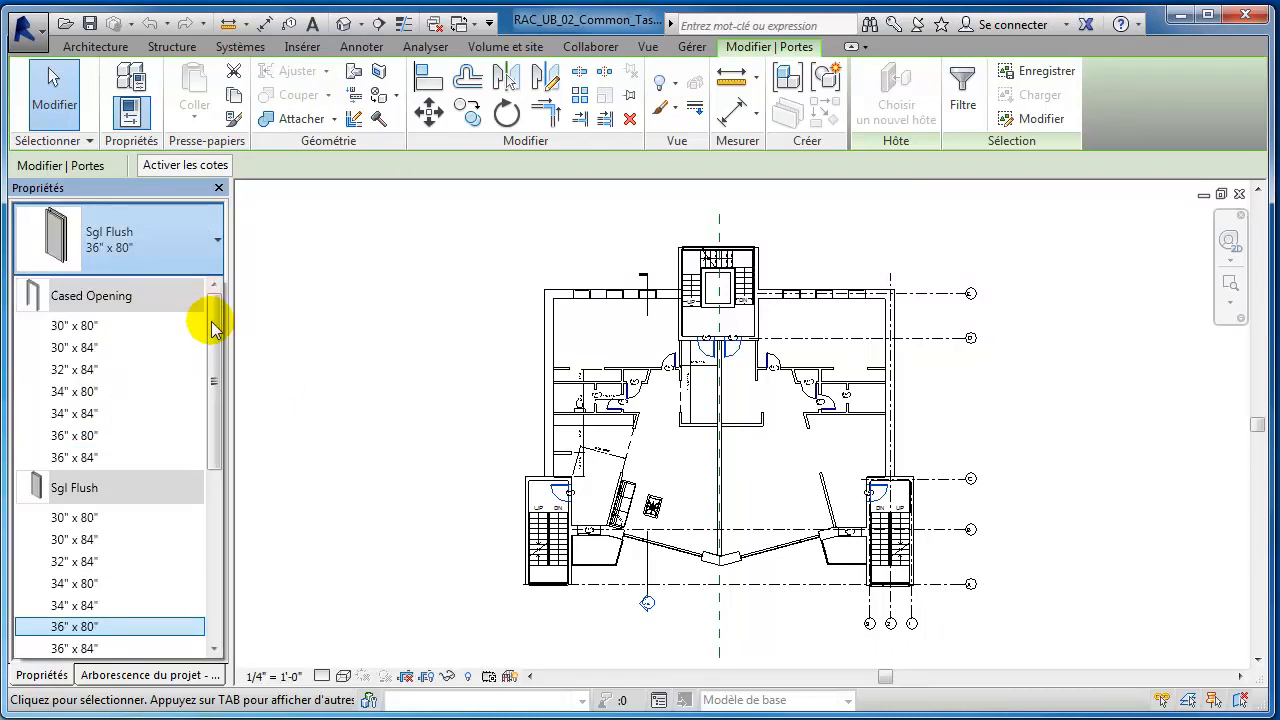
{"action": "left_click_drag", "start_coordinate": [220, 337], "coordinate": [223, 469]}
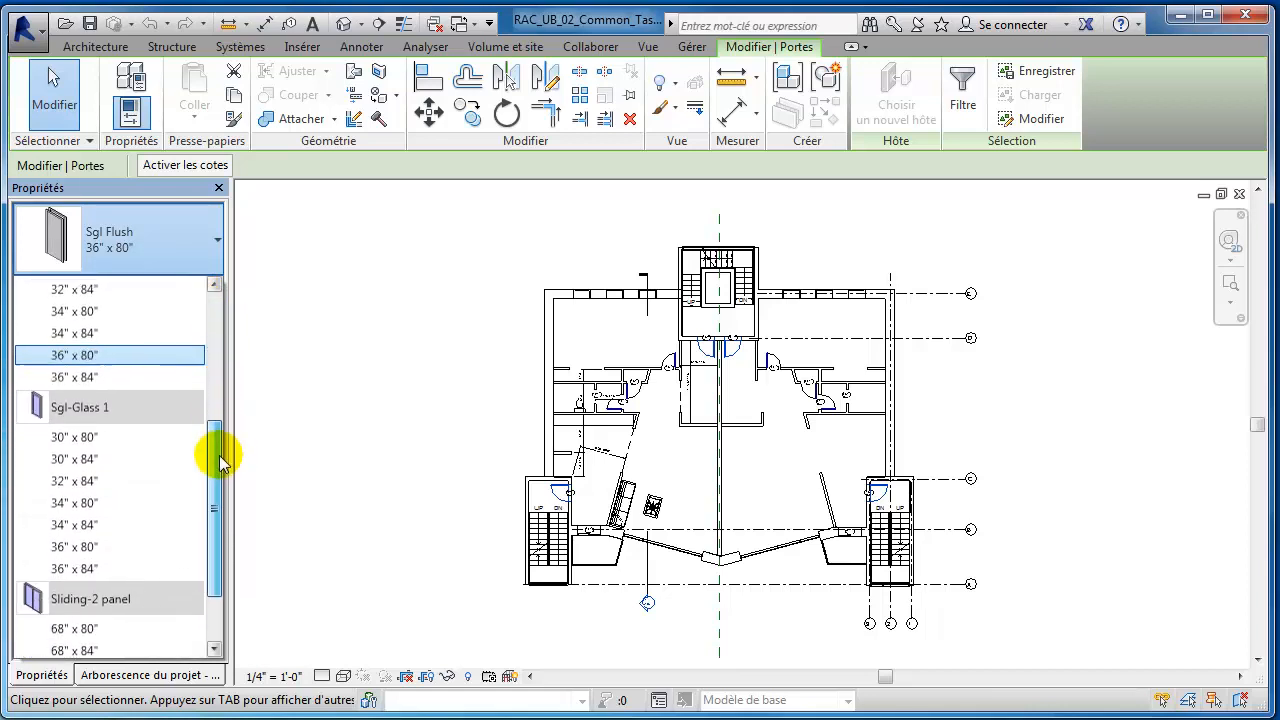
{"action": "mouse_move", "coordinate": [120, 402]}
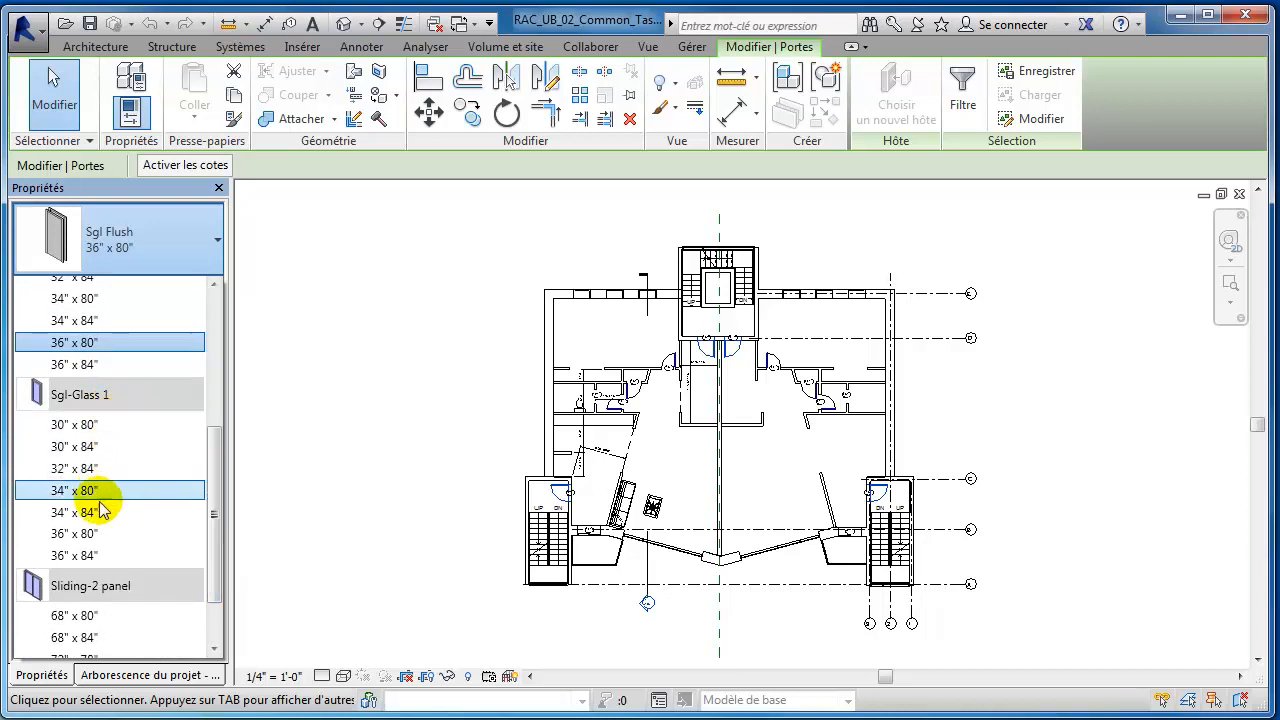
{"action": "mouse_move", "coordinate": [100, 540]}
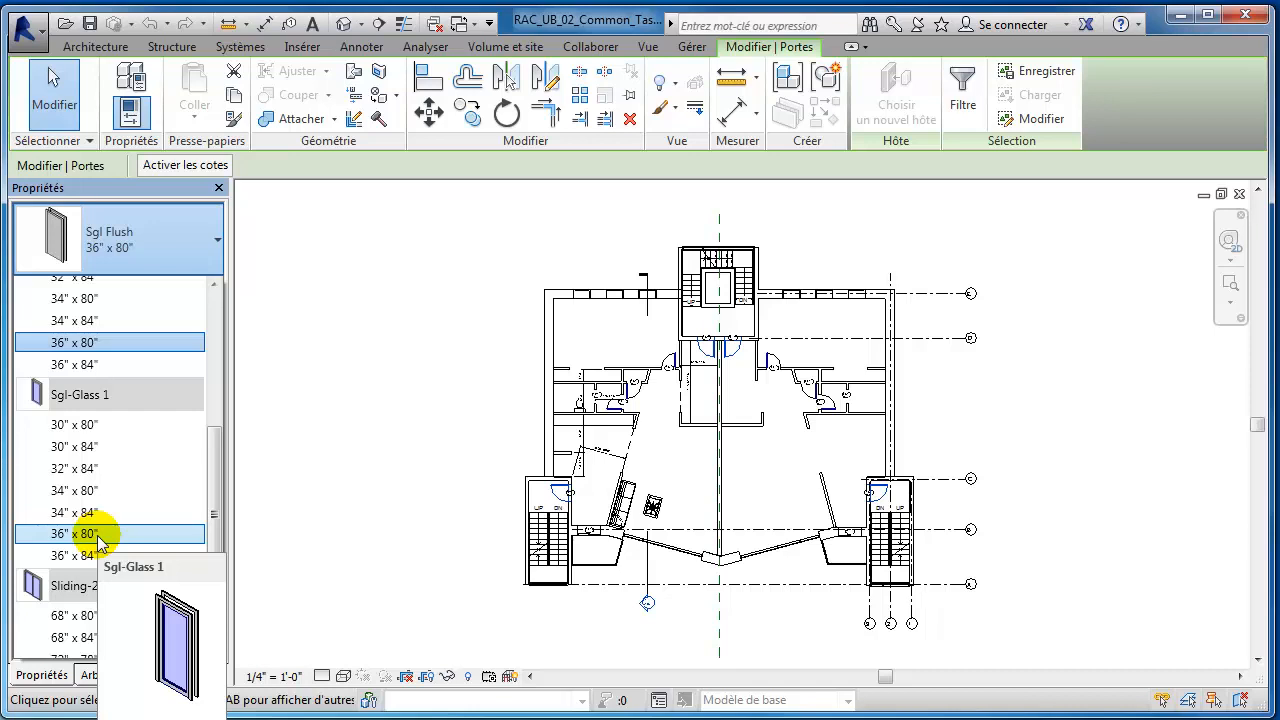
{"action": "left_click", "coordinate": [99, 536]}
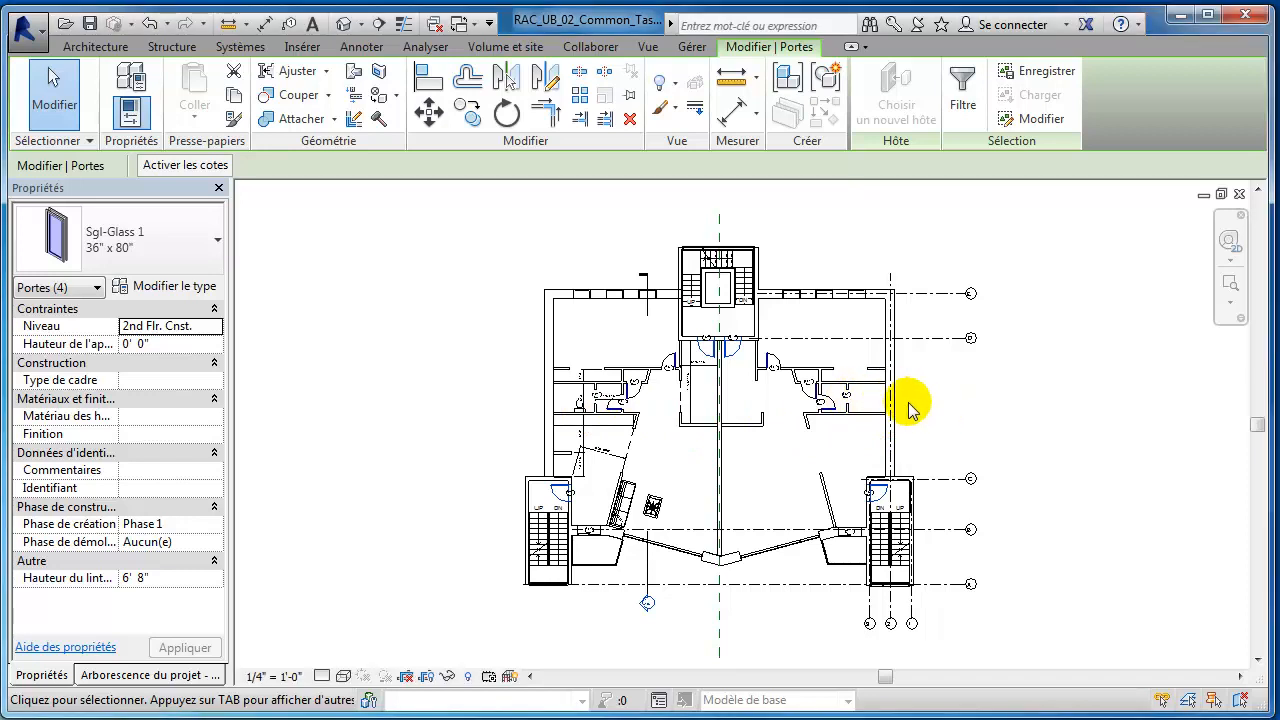
{"action": "left_click", "coordinate": [986, 410]}
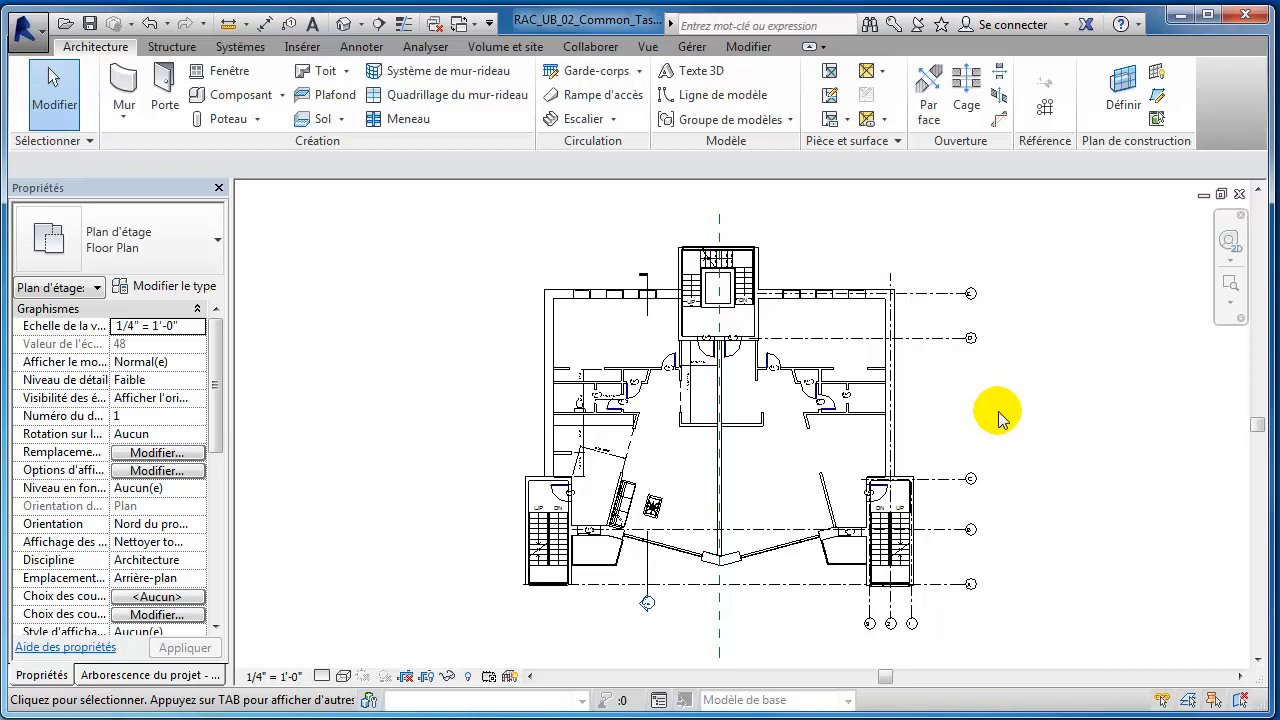
Select the east exterior wall in the floor plan and open the East elevation to view it there.
{"action": "left_click", "coordinate": [893, 385]}
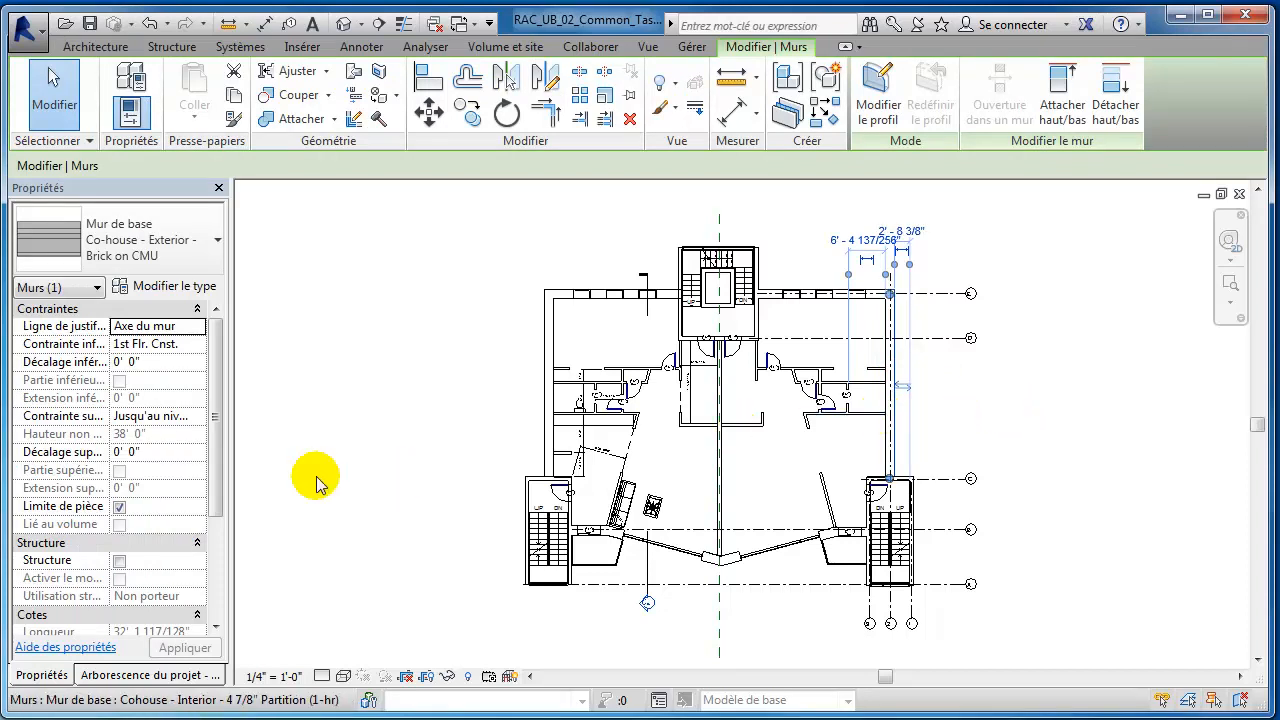
{"action": "left_click", "coordinate": [135, 675]}
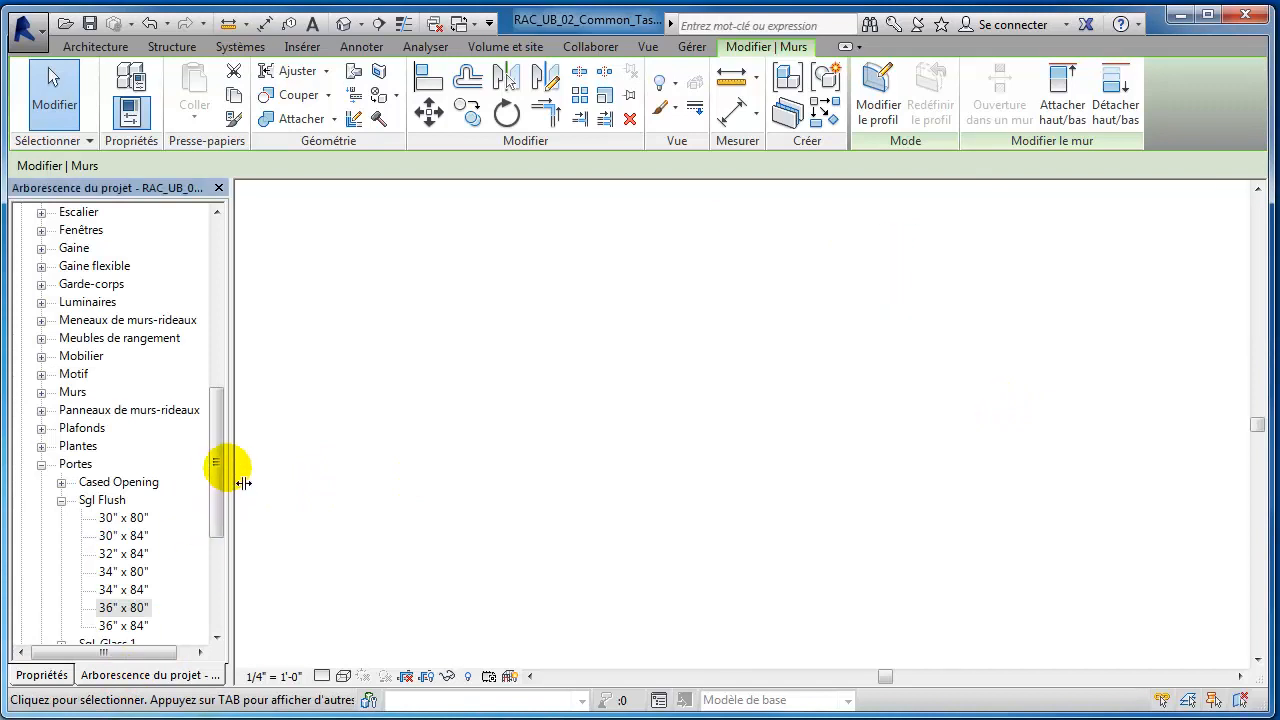
{"action": "left_click_drag", "start_coordinate": [218, 456], "coordinate": [214, 286]}
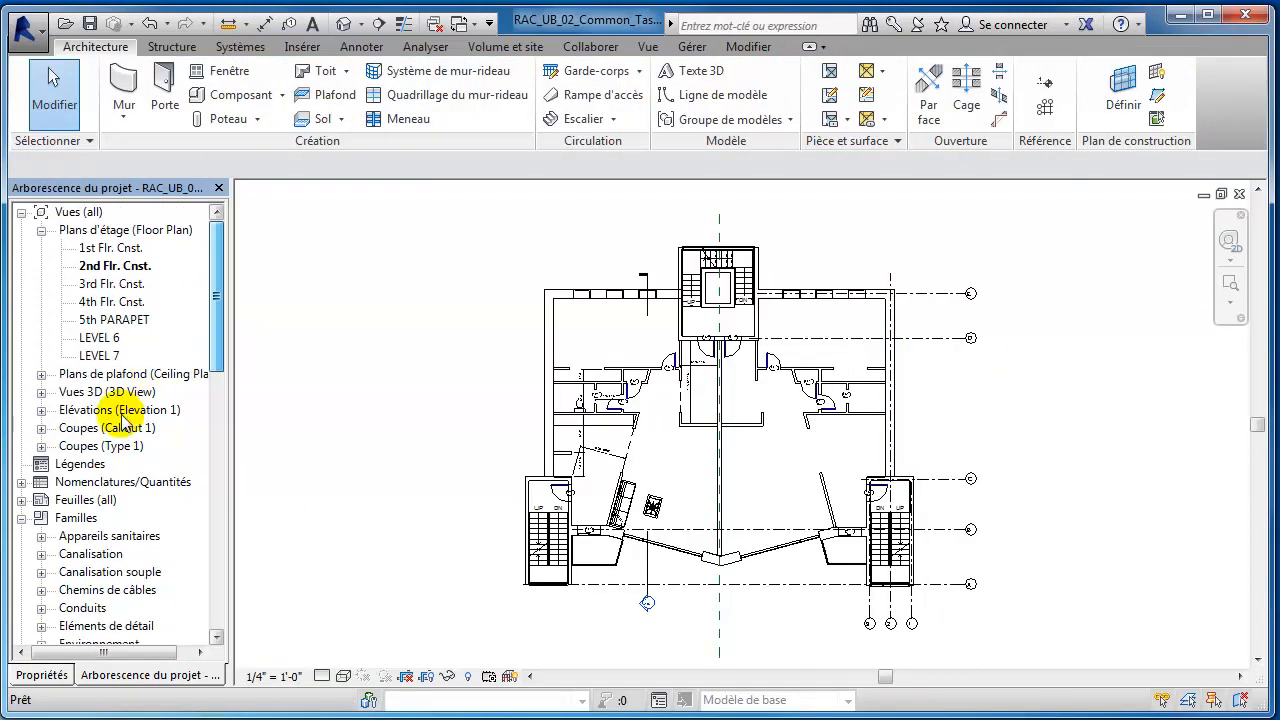
{"action": "left_click", "coordinate": [41, 410]}
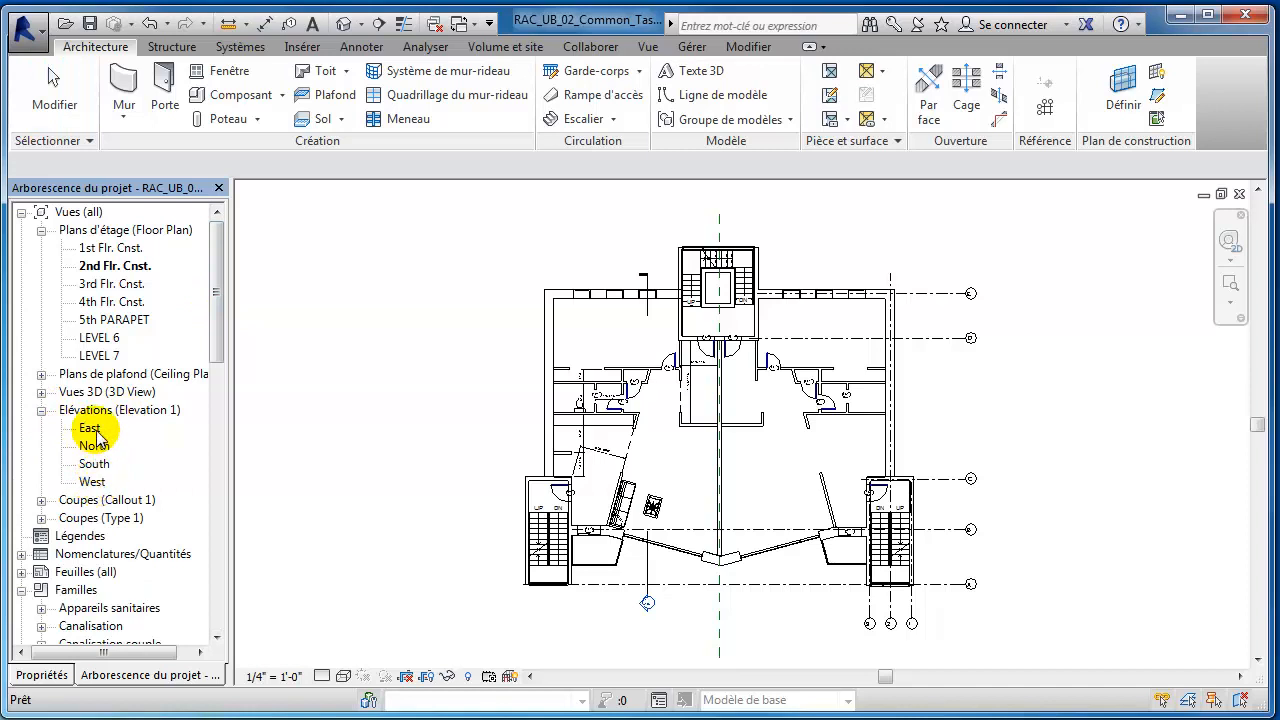
{"action": "left_click", "coordinate": [95, 430]}
{"action": "double_click", "coordinate": [96, 432]}
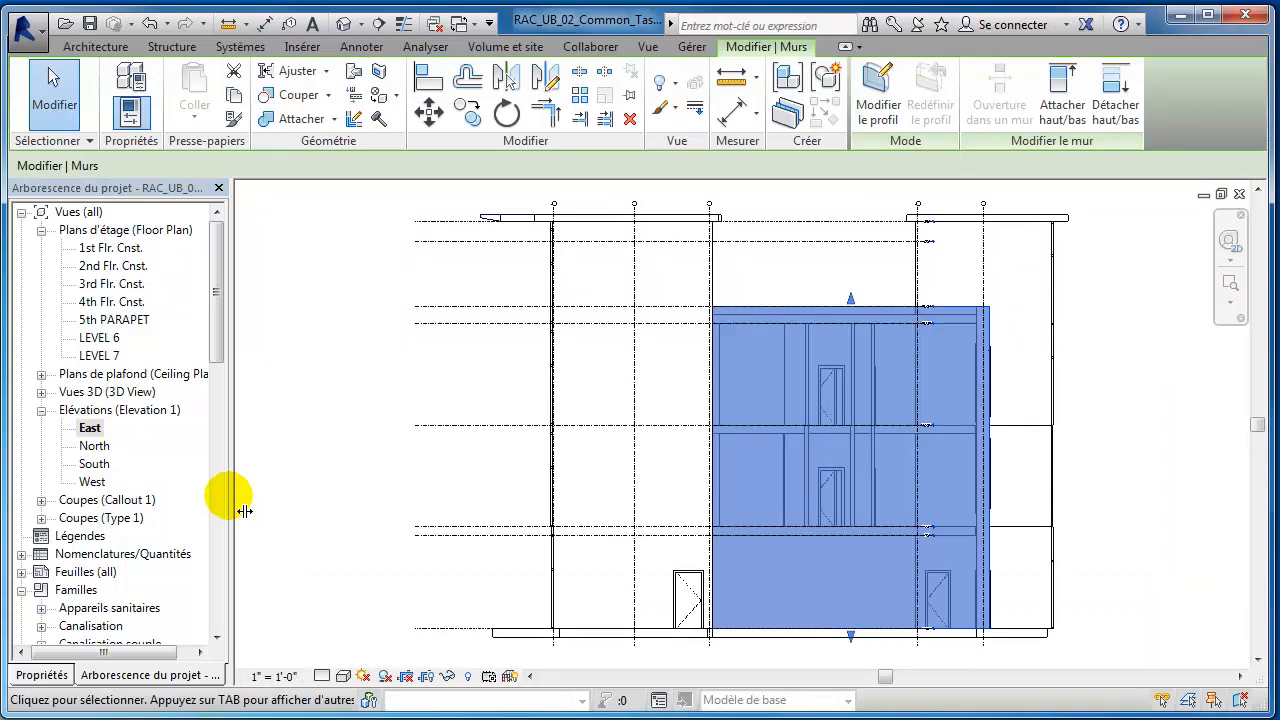
Open the Isometric 3D view and set its visual style to Image filaire and finally to Ombré.
{"action": "left_click", "coordinate": [41, 392]}
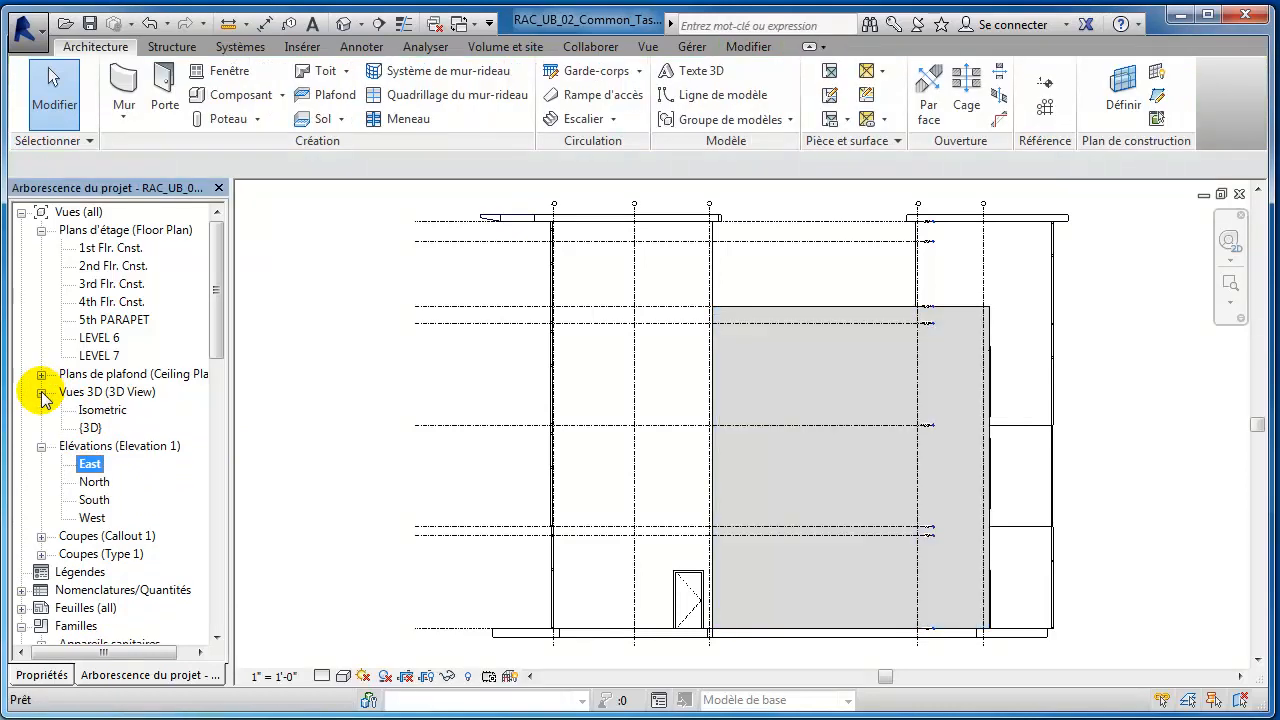
{"action": "double_click", "coordinate": [104, 410]}
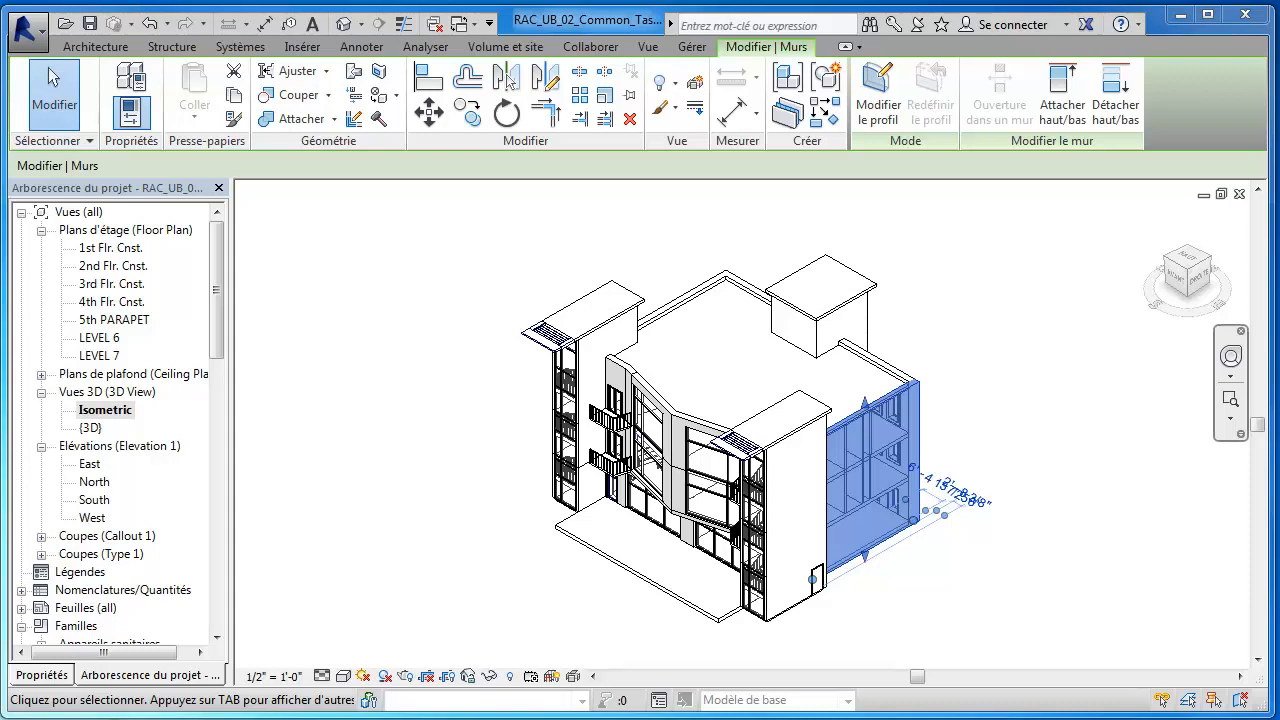
{"action": "left_click", "coordinate": [344, 679]}
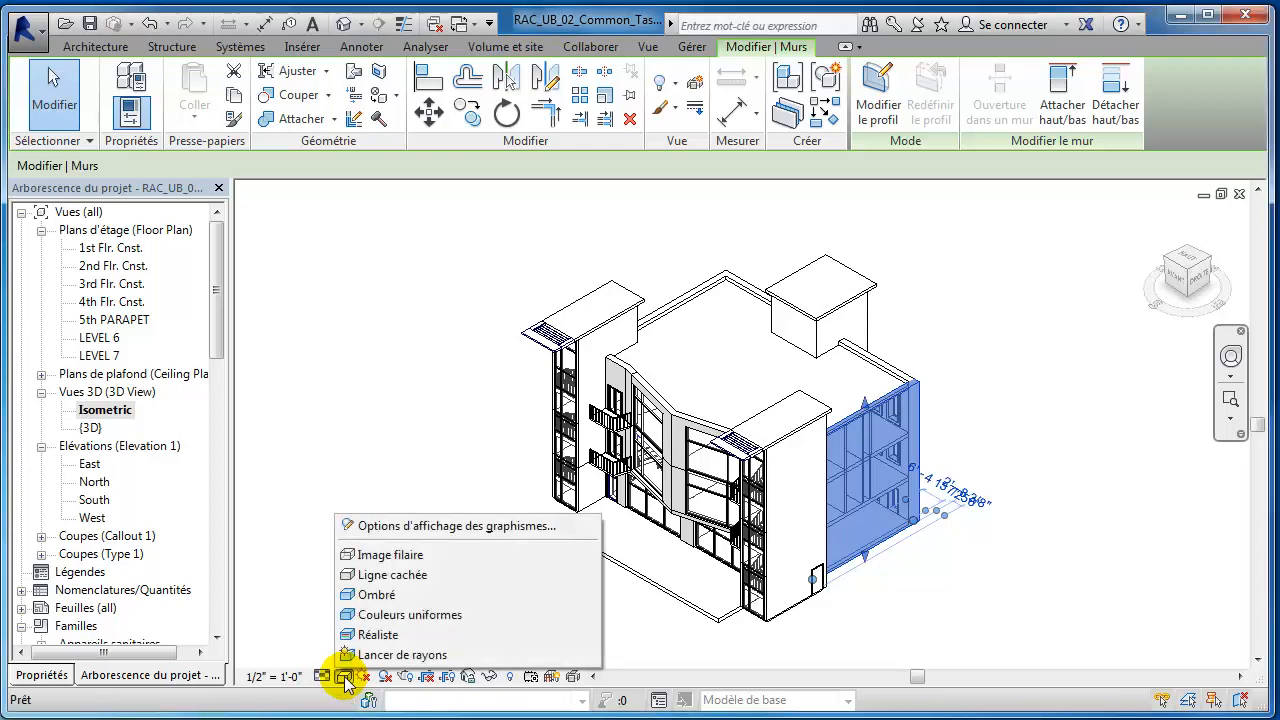
{"action": "left_click", "coordinate": [399, 557]}
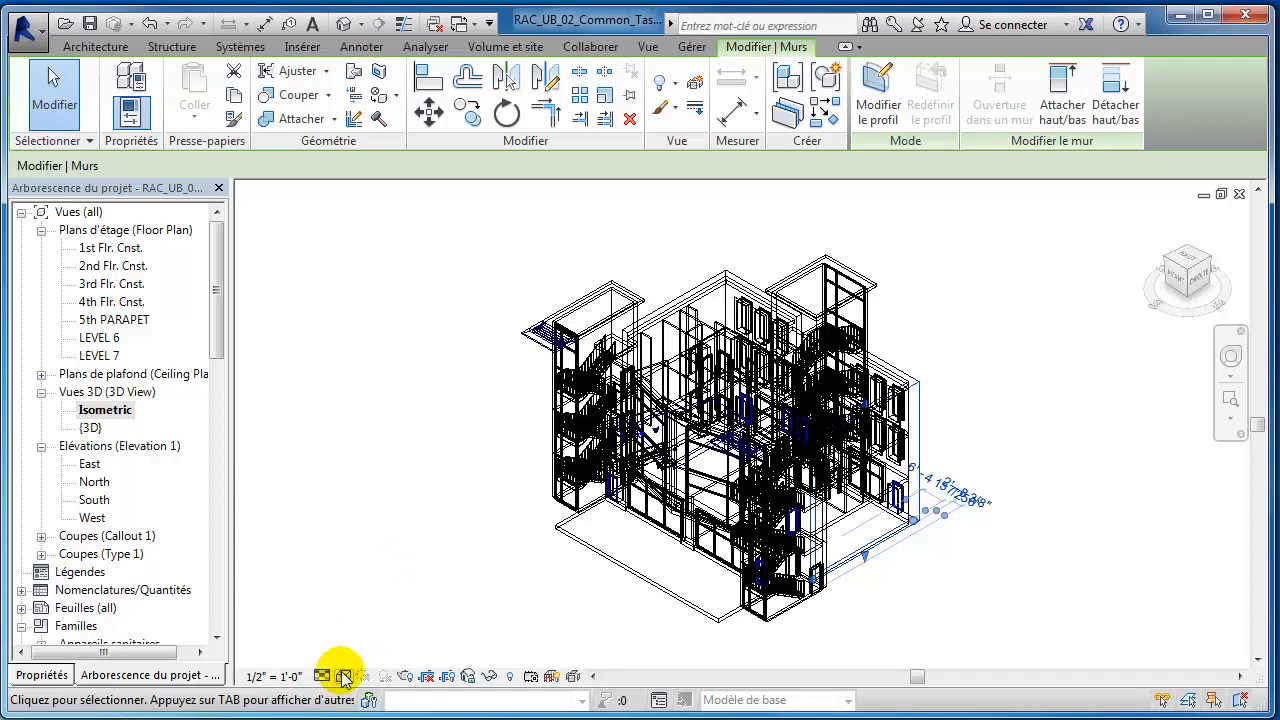
{"action": "left_click", "coordinate": [342, 676]}
{"action": "left_click", "coordinate": [372, 598]}
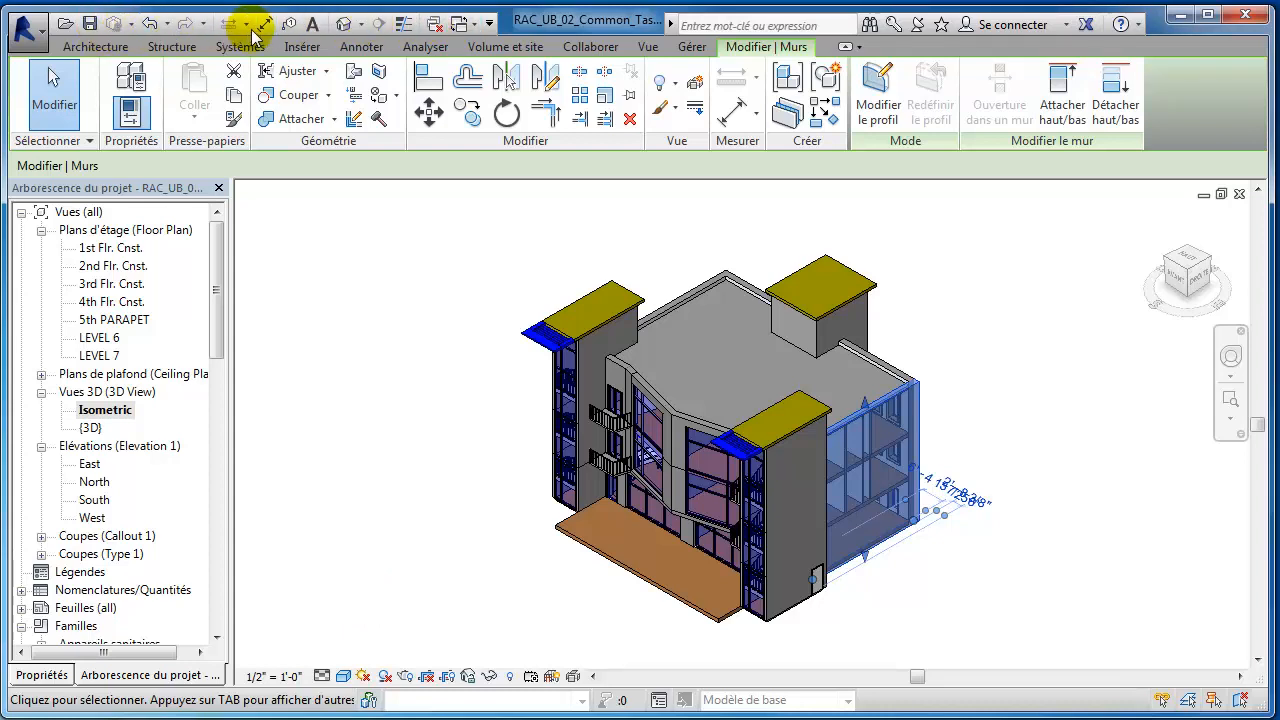
Open the Door Sched. schedule from the project's schedules and quantities.
{"action": "left_click", "coordinate": [462, 26]}
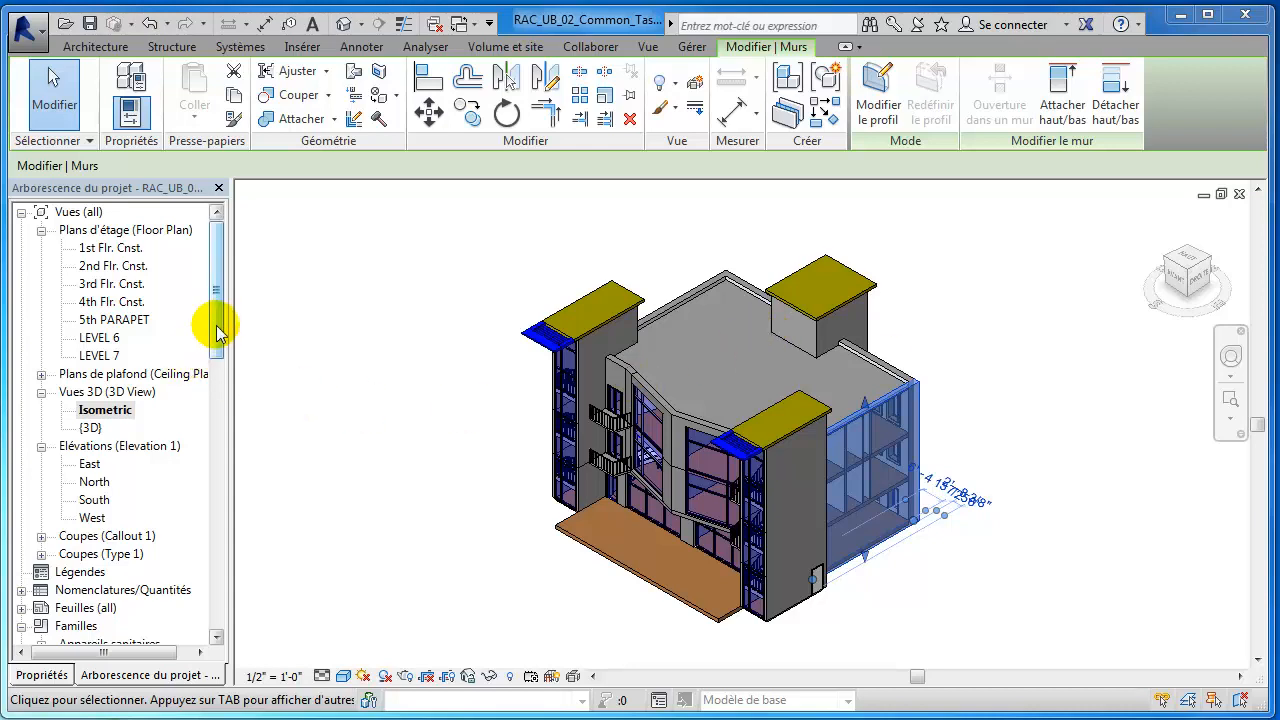
{"action": "left_click_drag", "start_coordinate": [220, 329], "coordinate": [218, 397]}
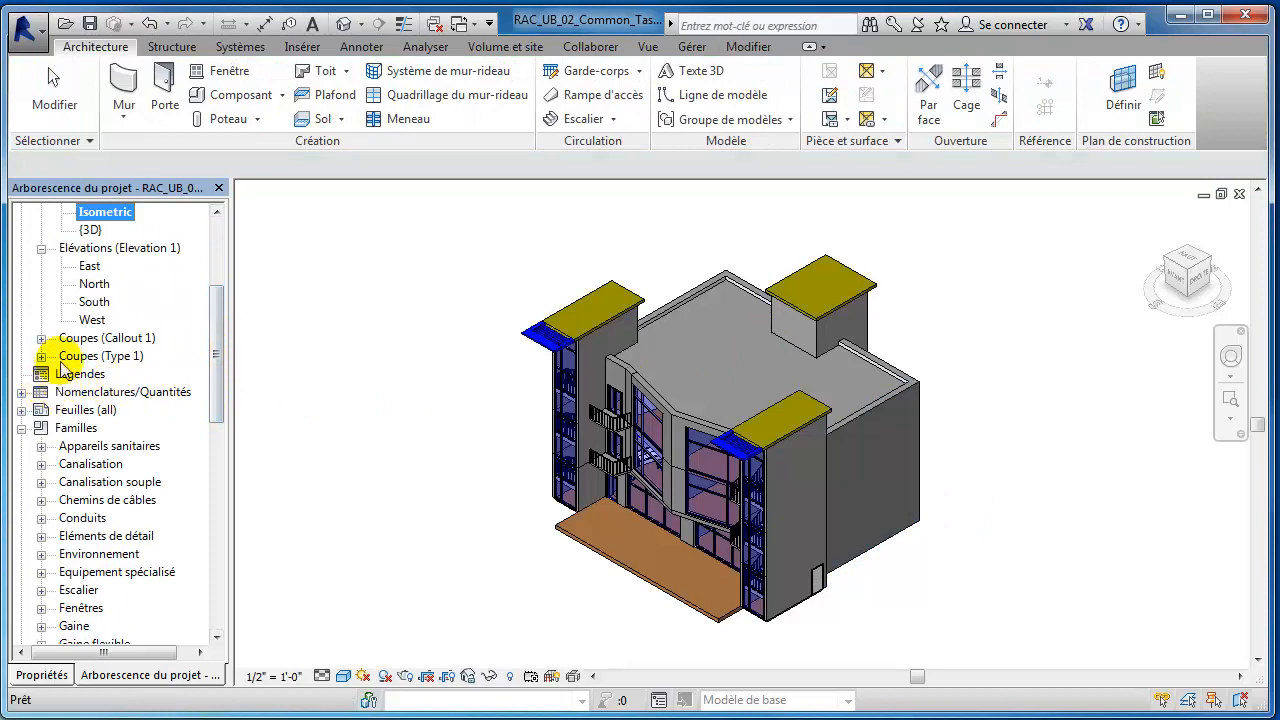
{"action": "left_click", "coordinate": [21, 392]}
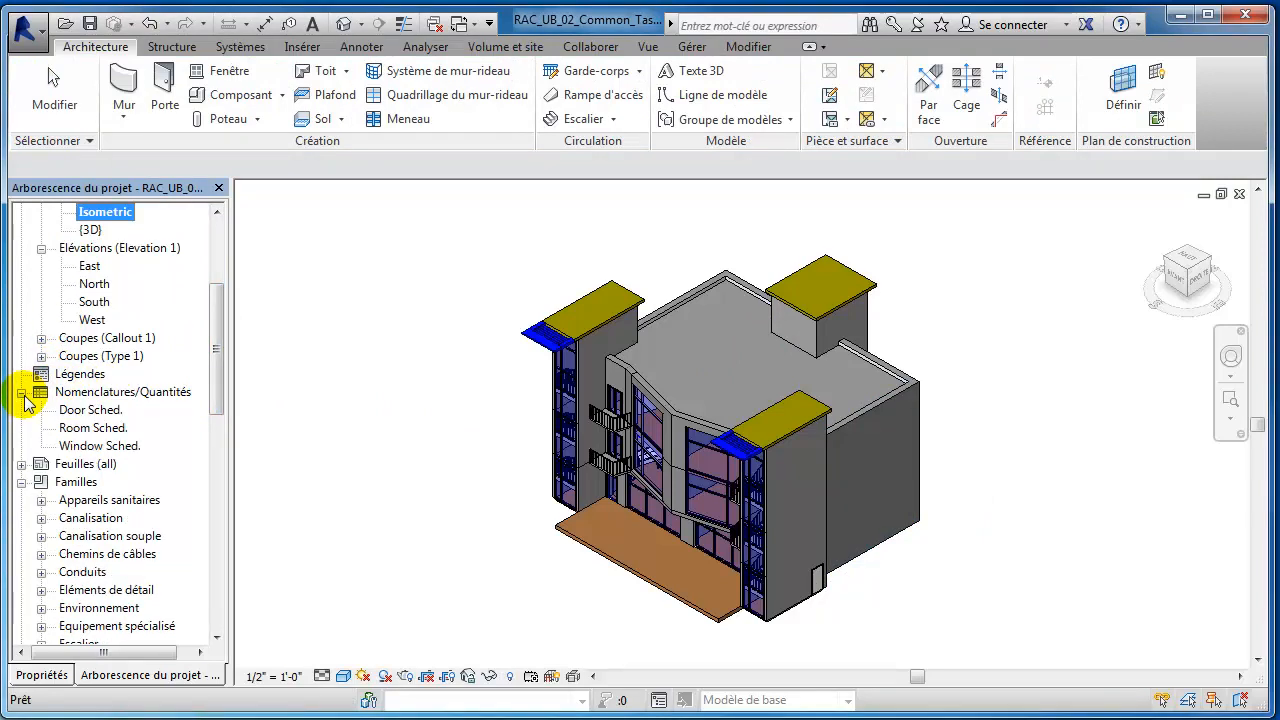
{"action": "double_click", "coordinate": [88, 410]}
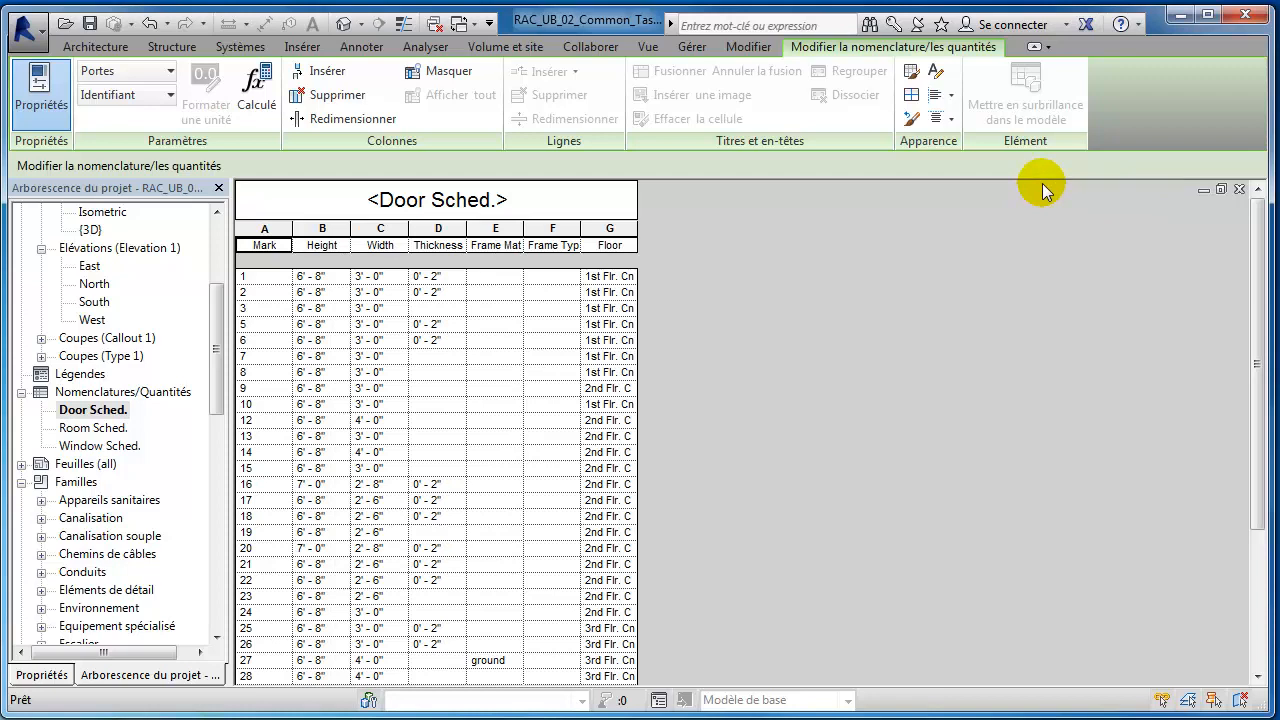
Check the list of open views and tile all open view windows.
{"action": "left_click", "coordinate": [462, 24]}
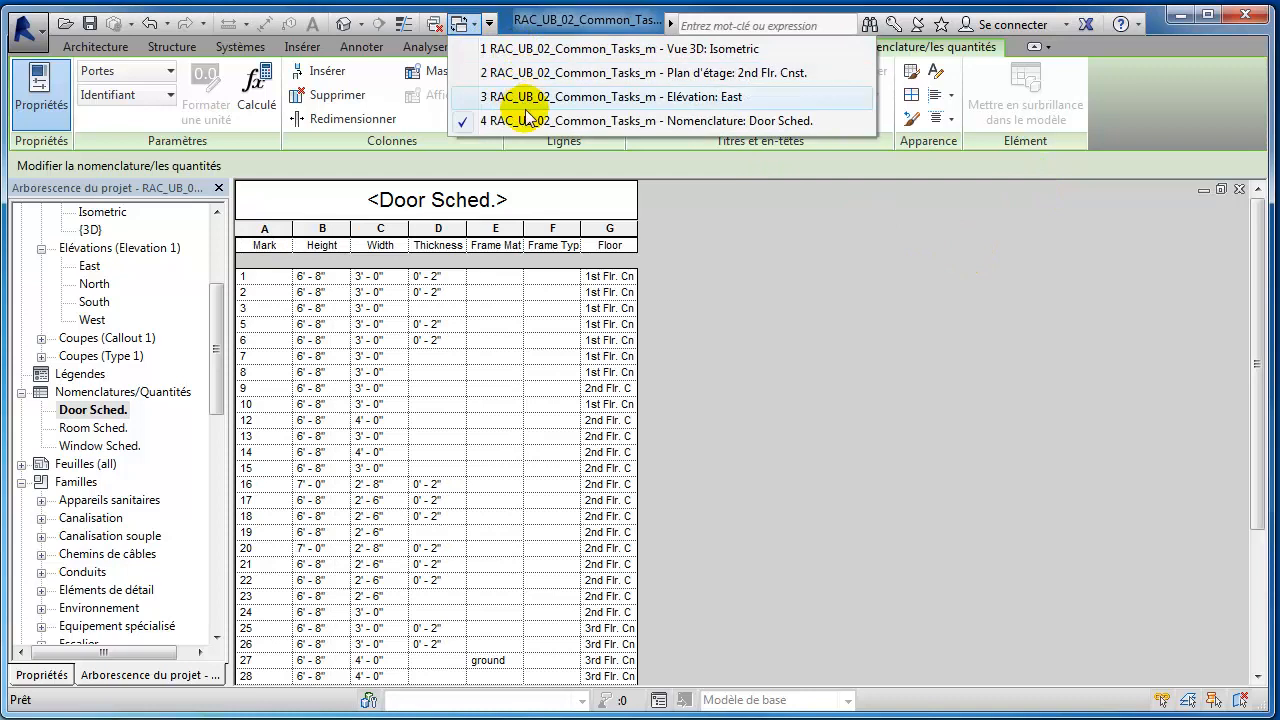
{"action": "left_click", "coordinate": [545, 27]}
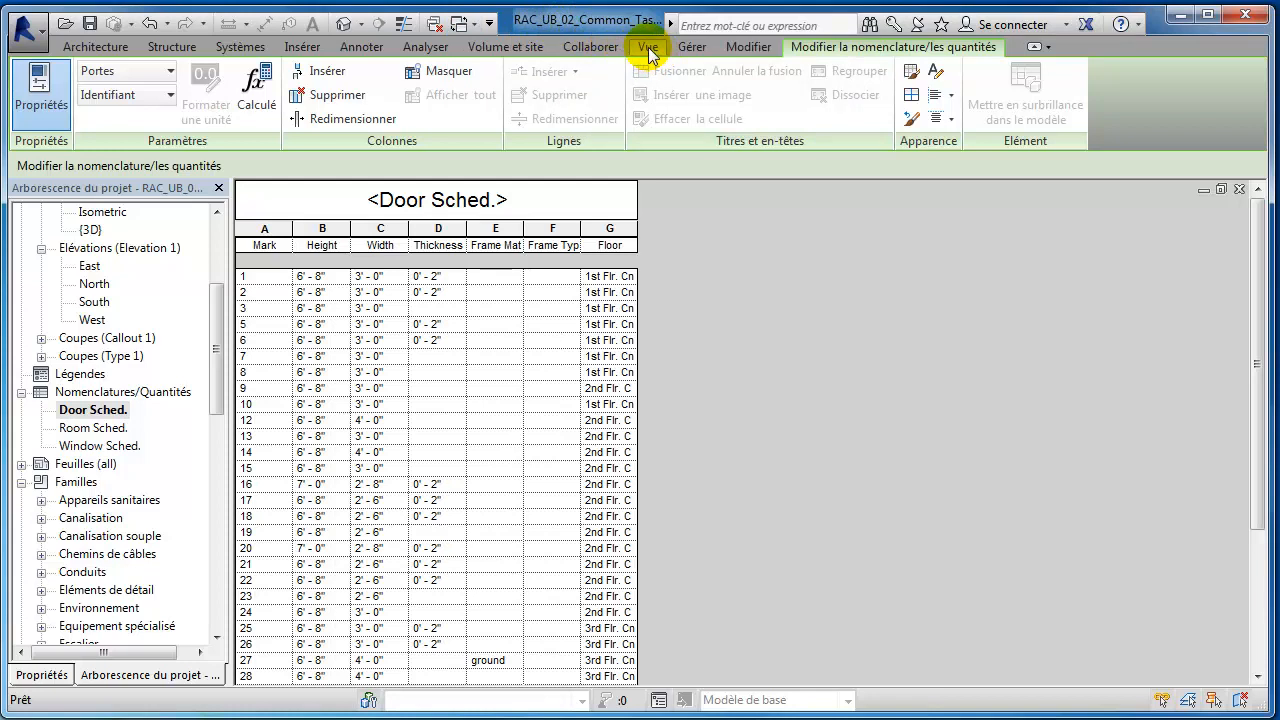
{"action": "left_click", "coordinate": [648, 47]}
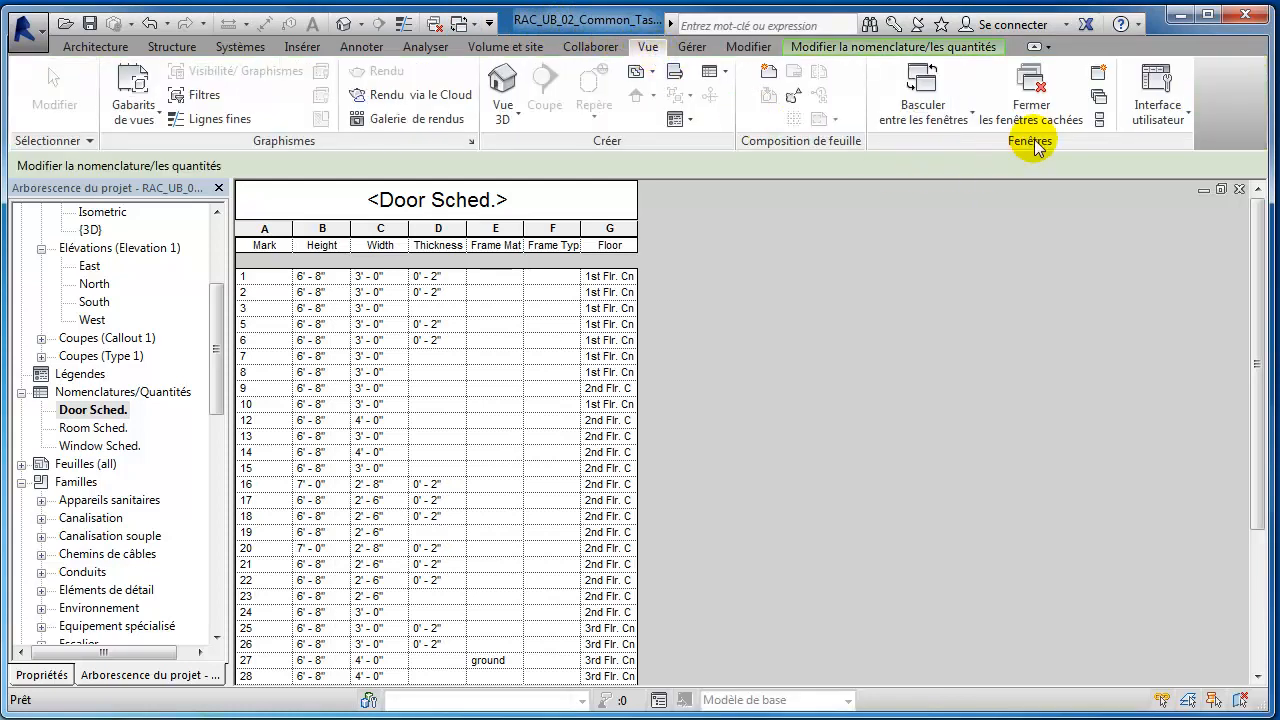
{"action": "left_click", "coordinate": [1094, 124]}
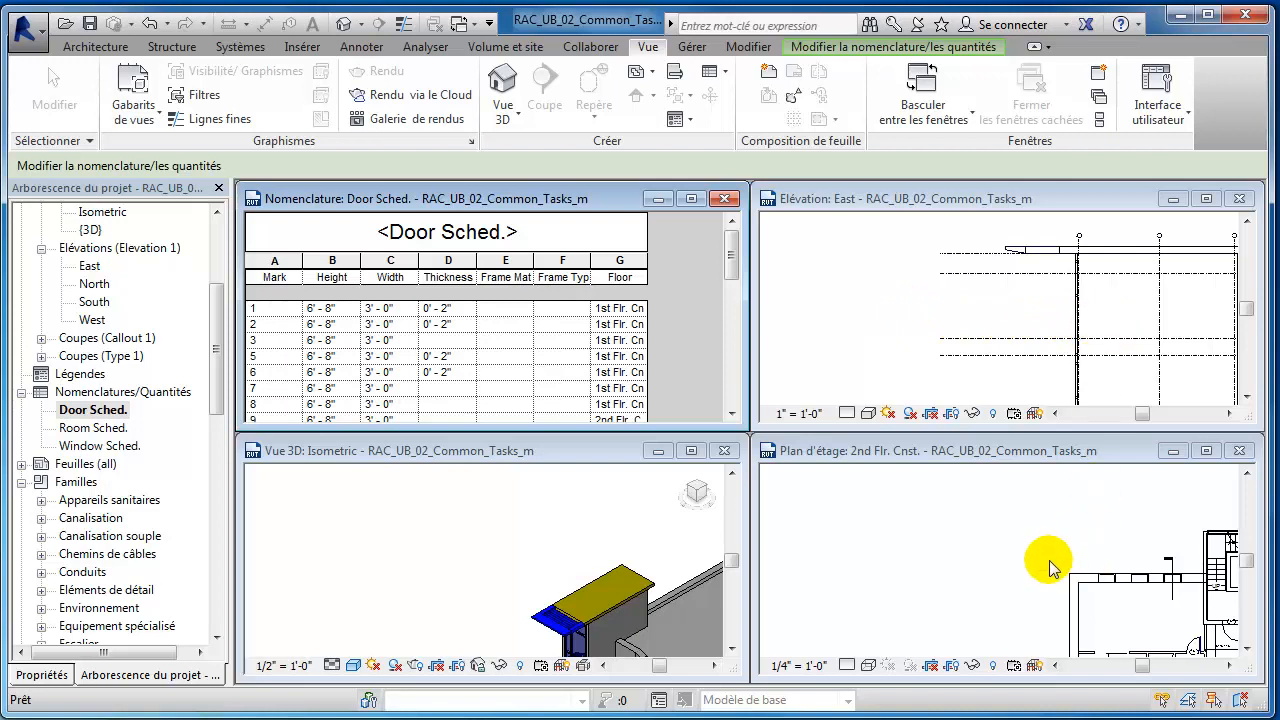
Activate the East elevation, fit all tiled views to their windows, and deselect the wall.
{"action": "left_click", "coordinate": [848, 326]}
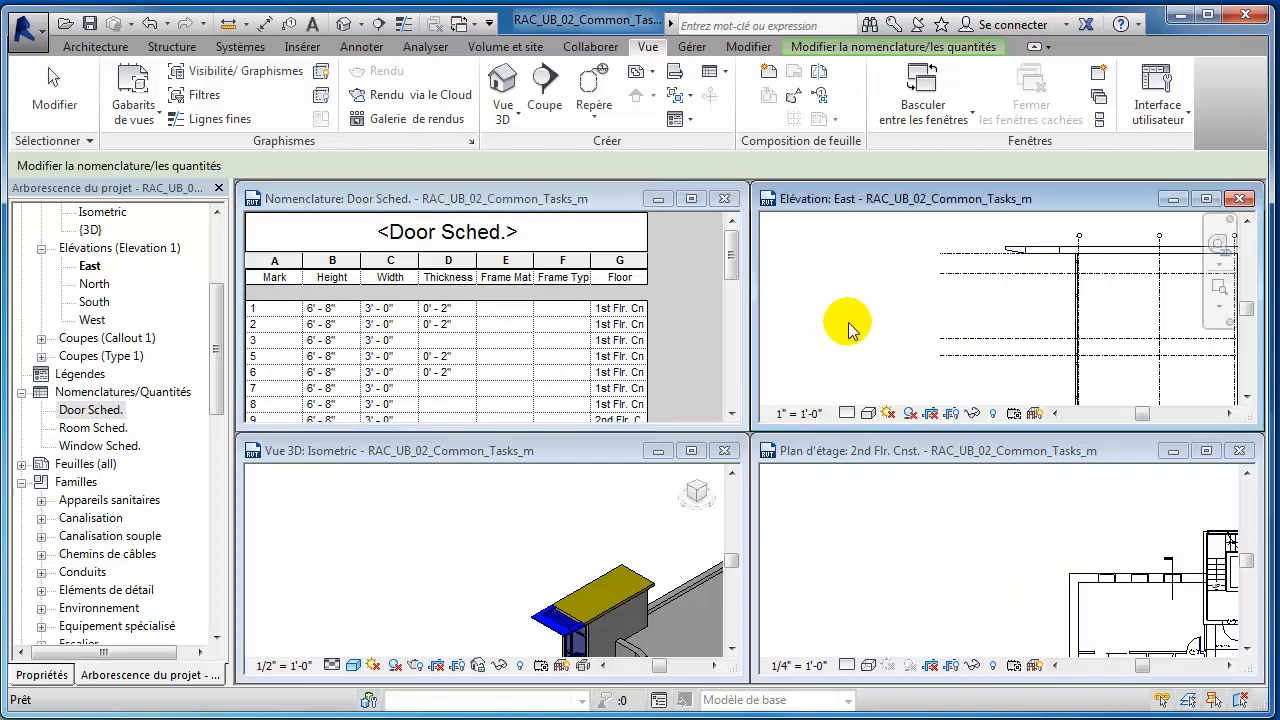
{"action": "left_click", "coordinate": [852, 328]}
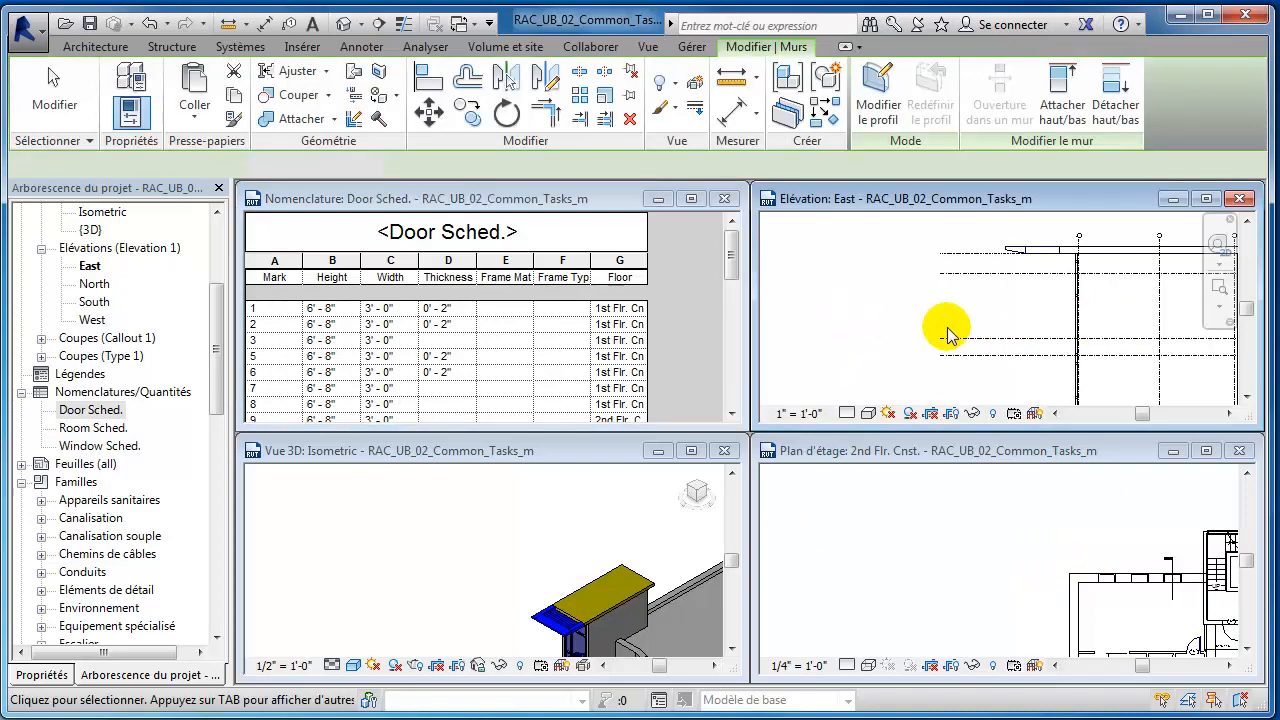
{"action": "left_click", "coordinate": [1220, 309]}
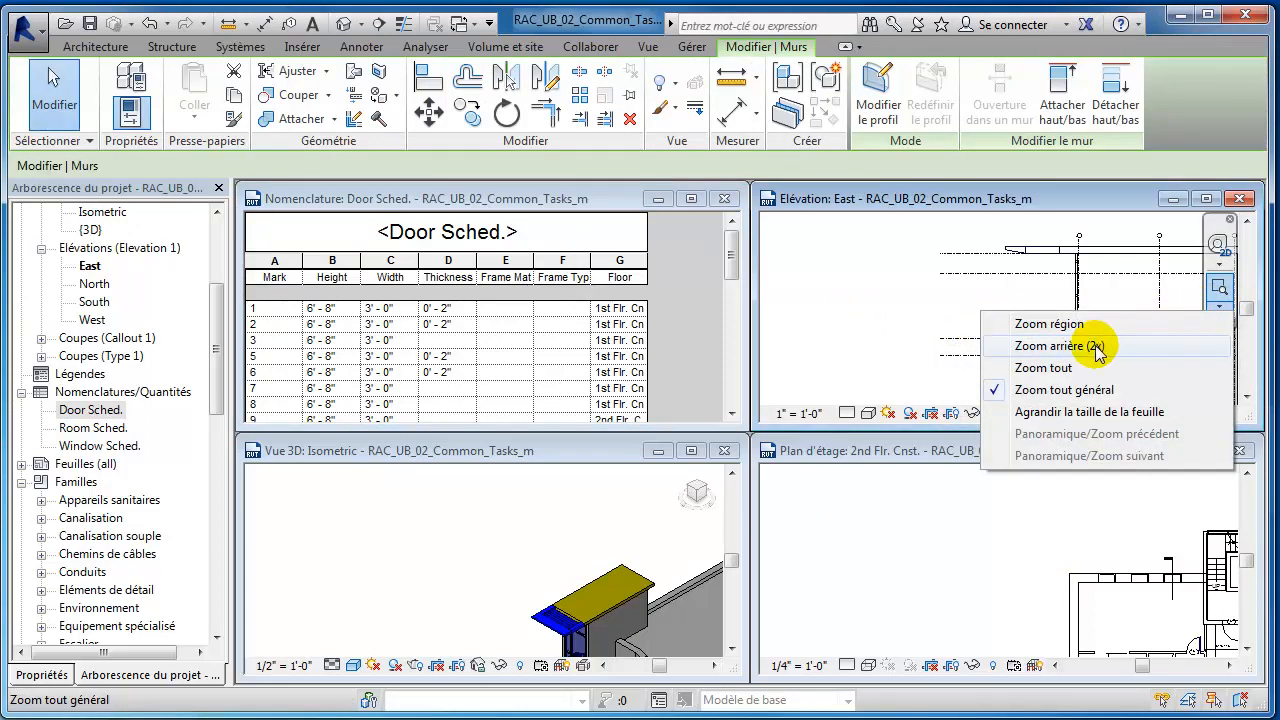
{"action": "left_click", "coordinate": [1145, 370]}
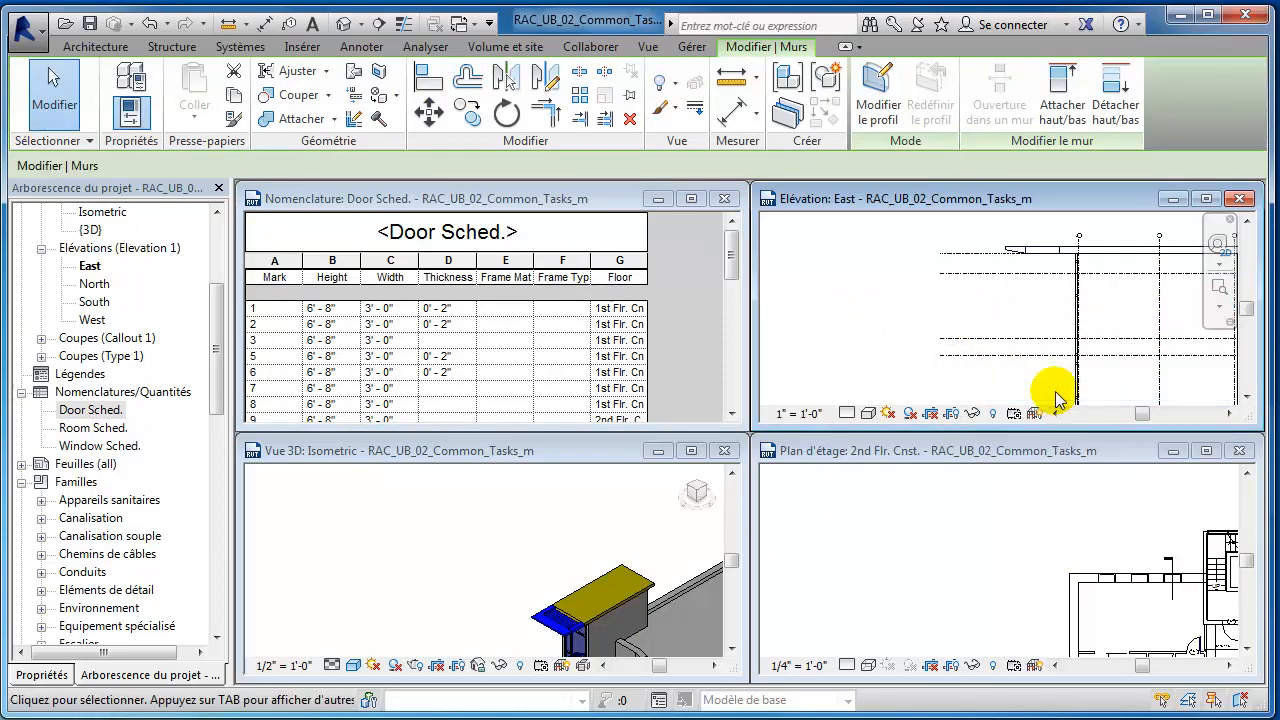
{"action": "left_click", "coordinate": [1220, 290]}
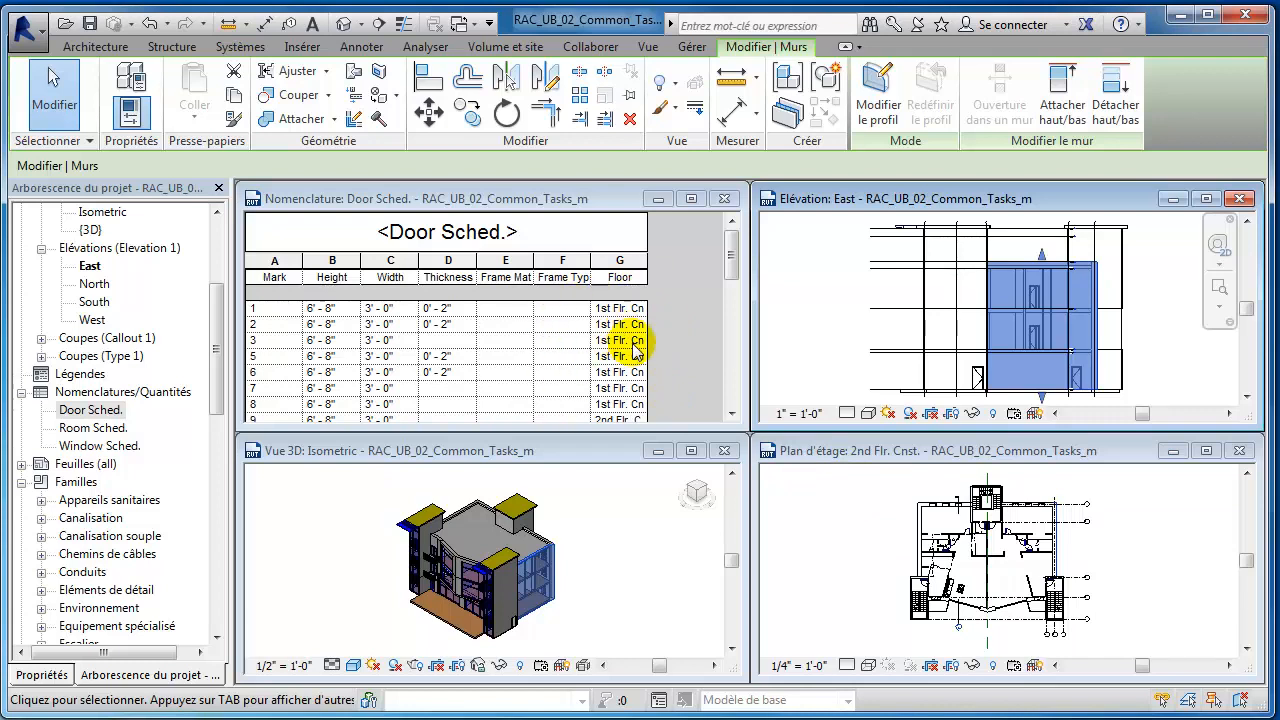
{"action": "key", "text": "Escape"}
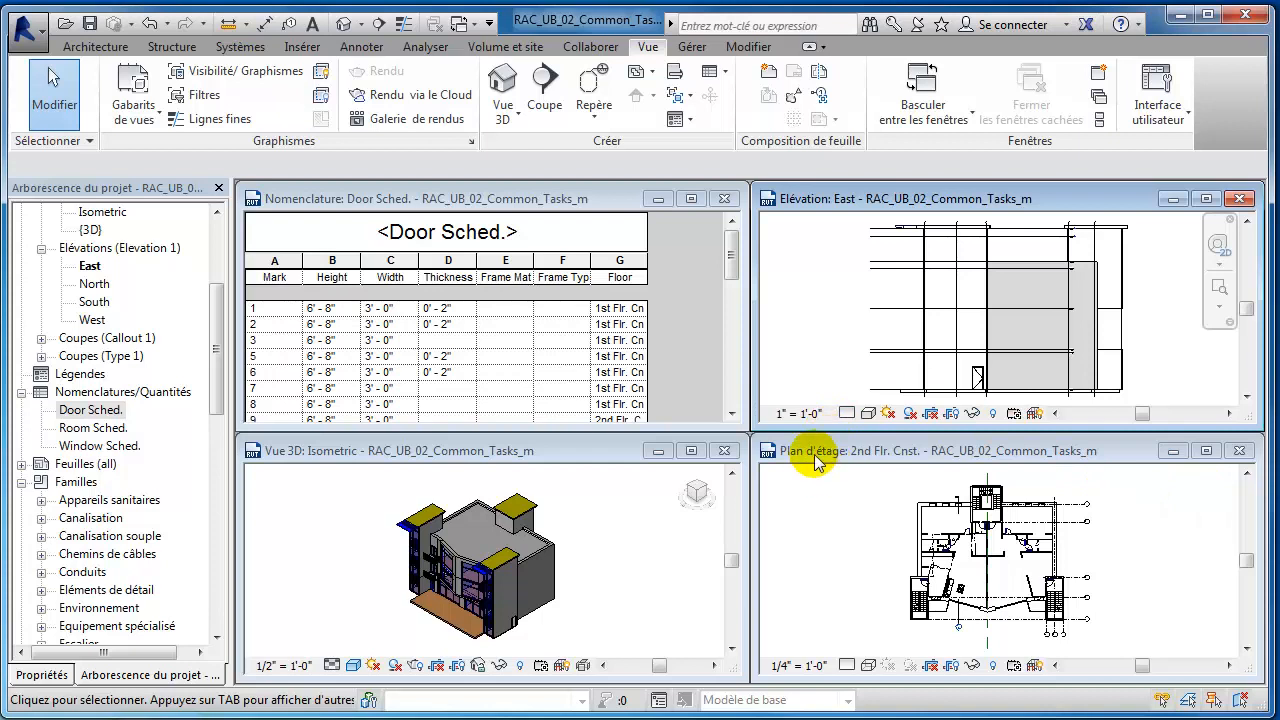
Select the east exterior wall in the 2nd Flr. Cnst. floor plan and hide that element in the view.
{"action": "left_click", "coordinate": [867, 450]}
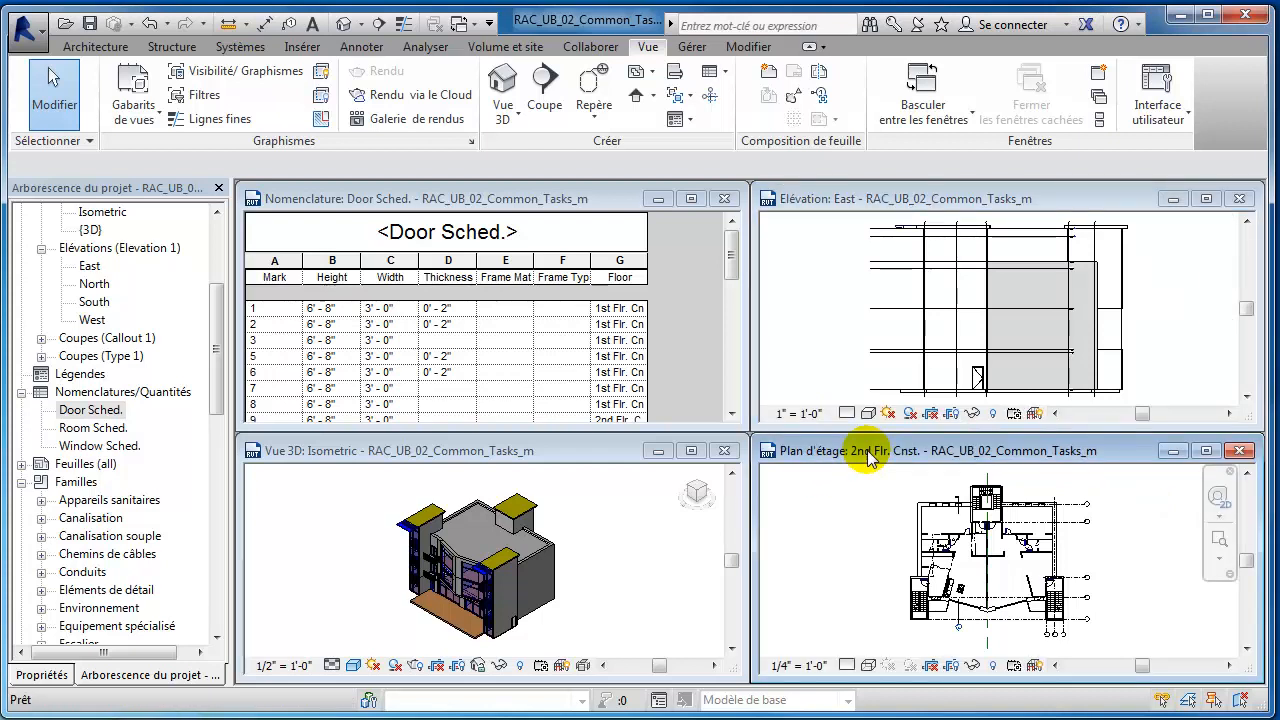
{"action": "left_click", "coordinate": [1058, 540]}
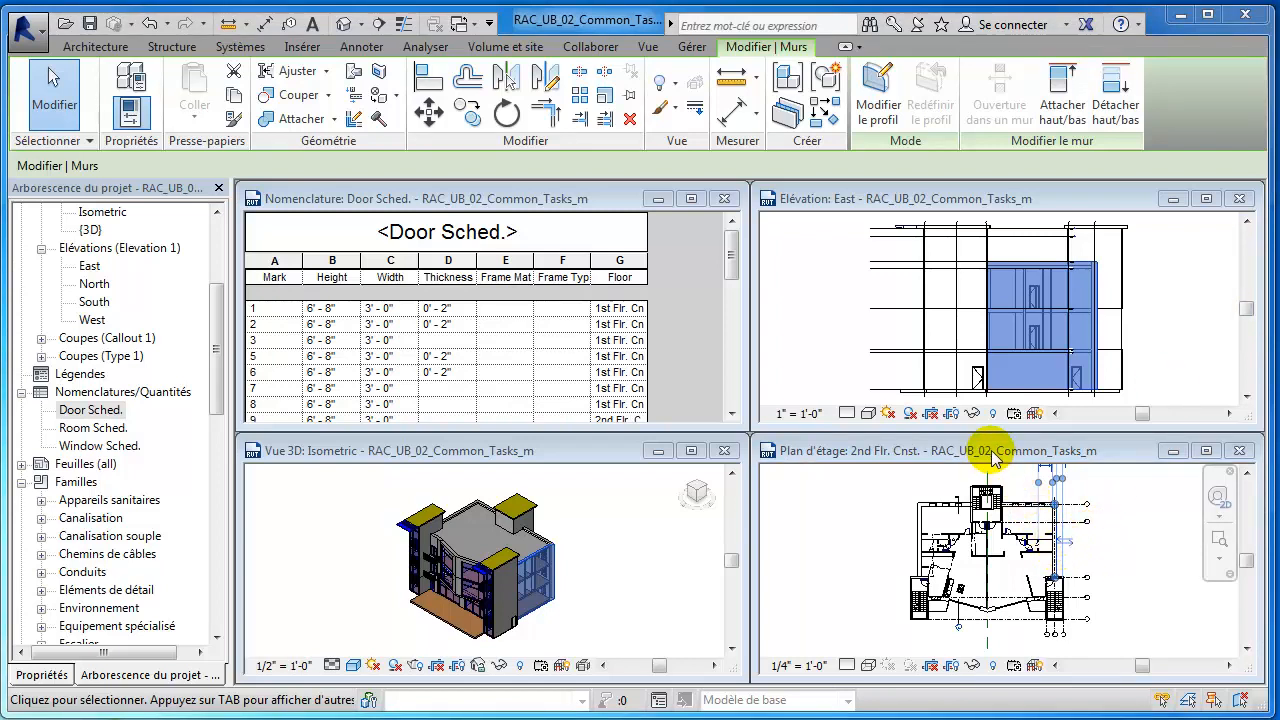
{"action": "right_click", "coordinate": [1107, 555]}
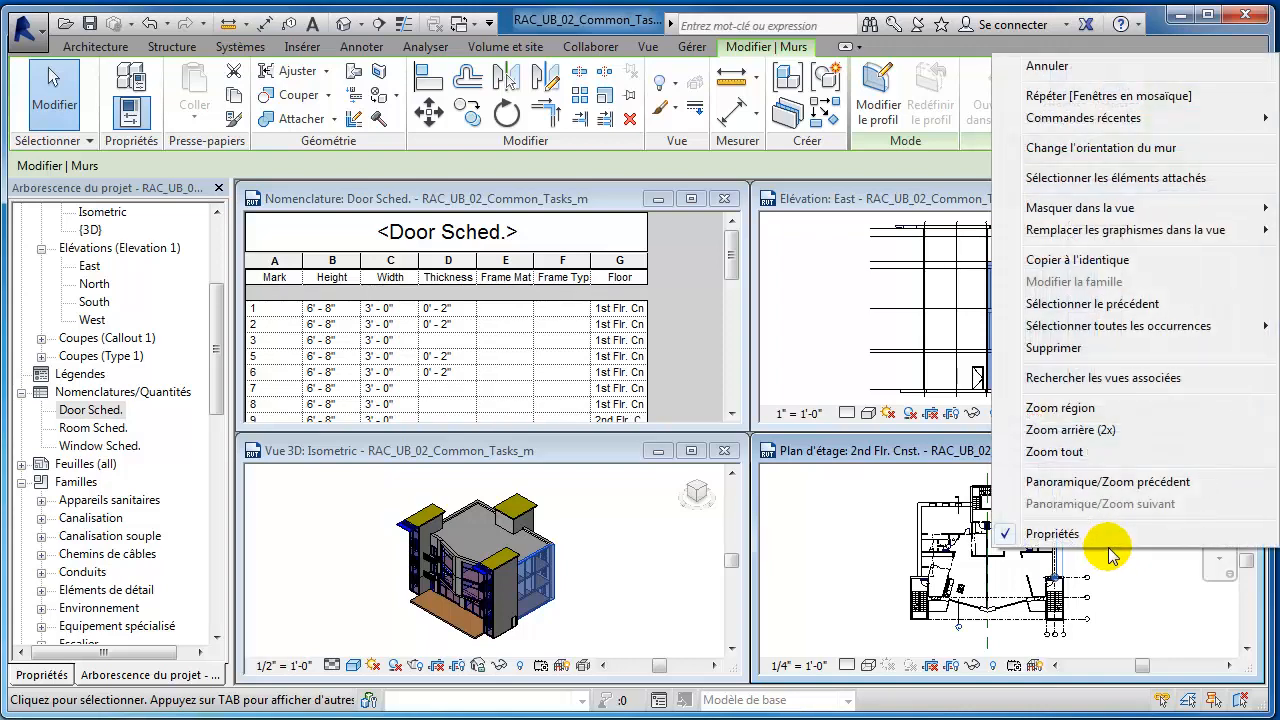
{"action": "mouse_move", "coordinate": [1058, 207]}
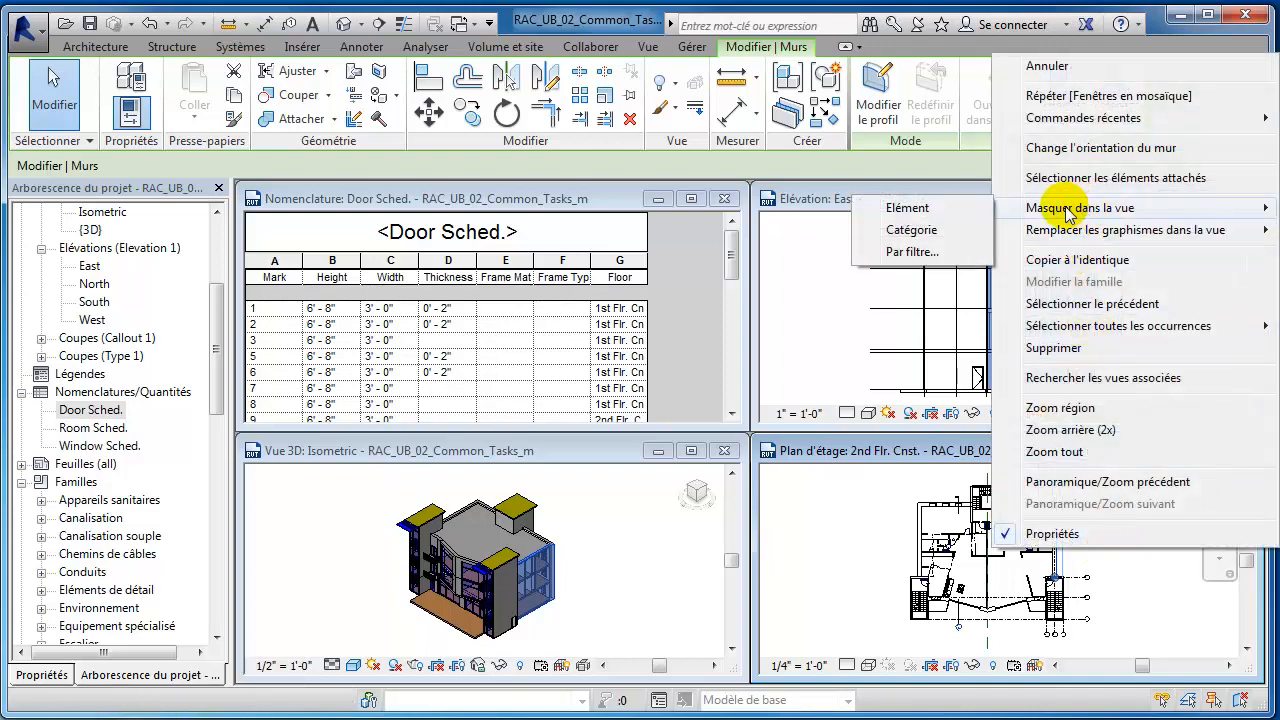
{"action": "left_click", "coordinate": [921, 210]}
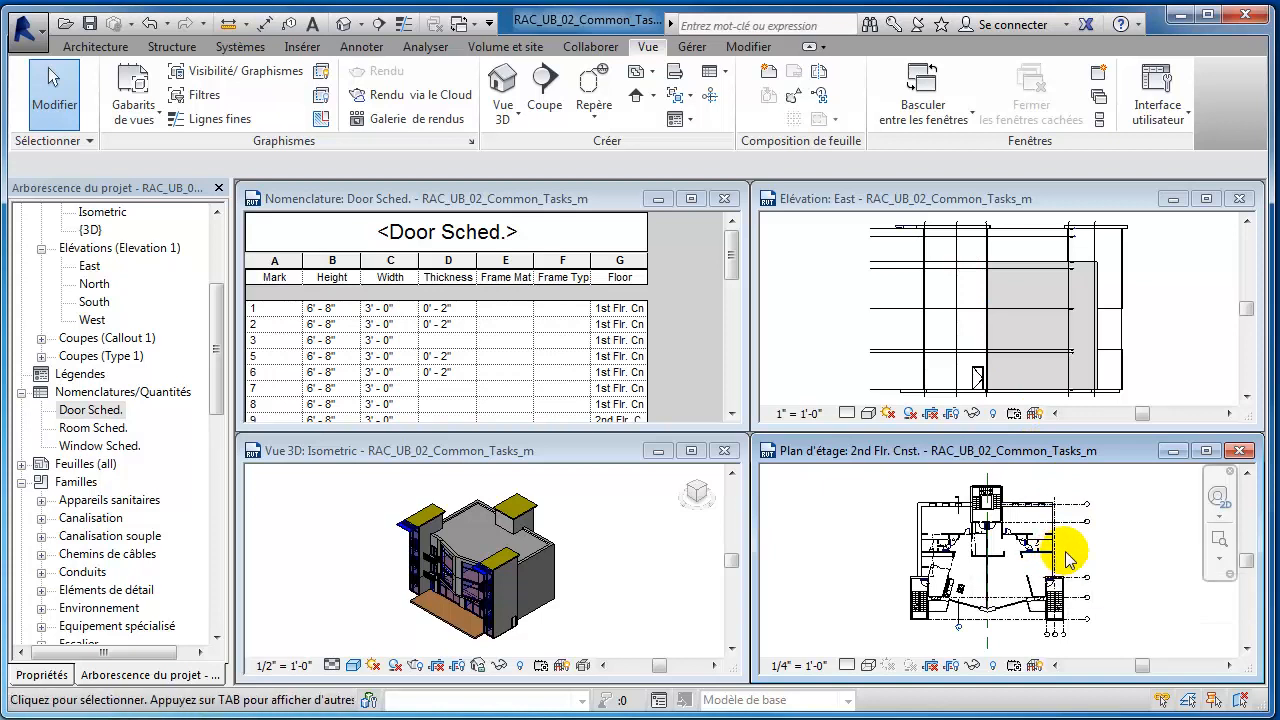
{"action": "key", "text": "Tab"}
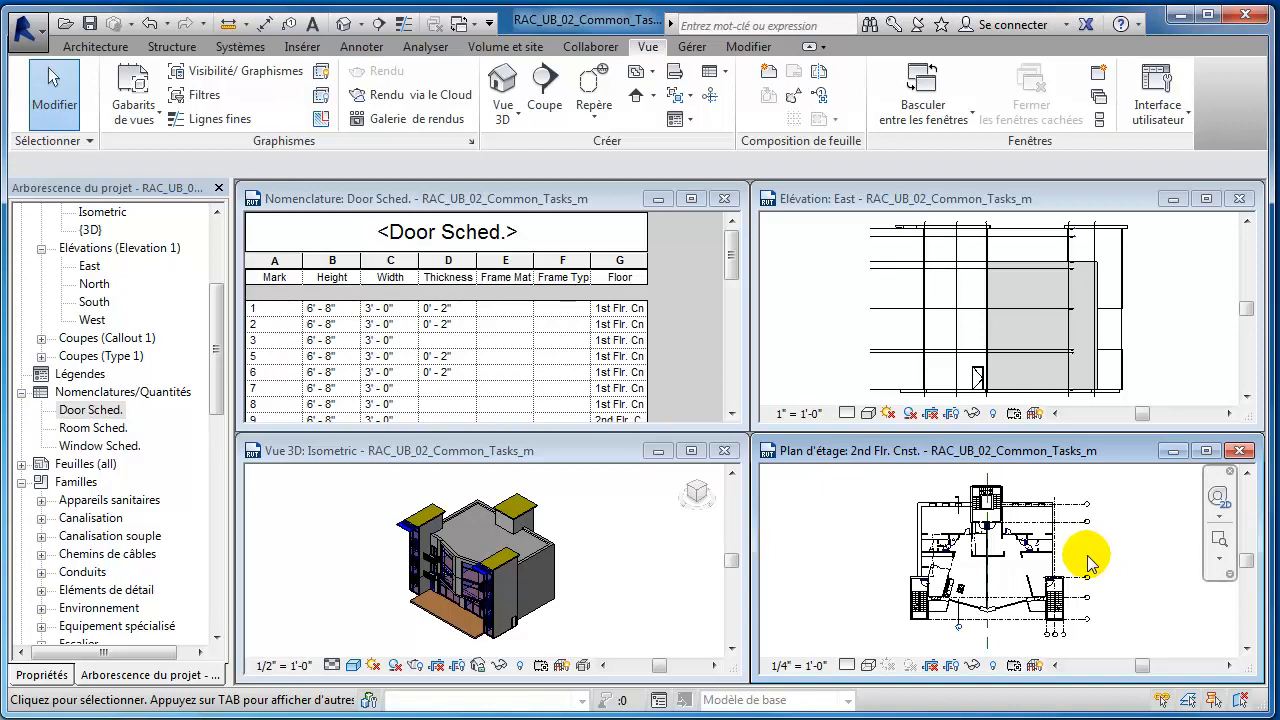
Reveal hidden elements in the floor plan, unhide the east exterior wall, and exit the reveal mode.
{"action": "left_click", "coordinate": [993, 668]}
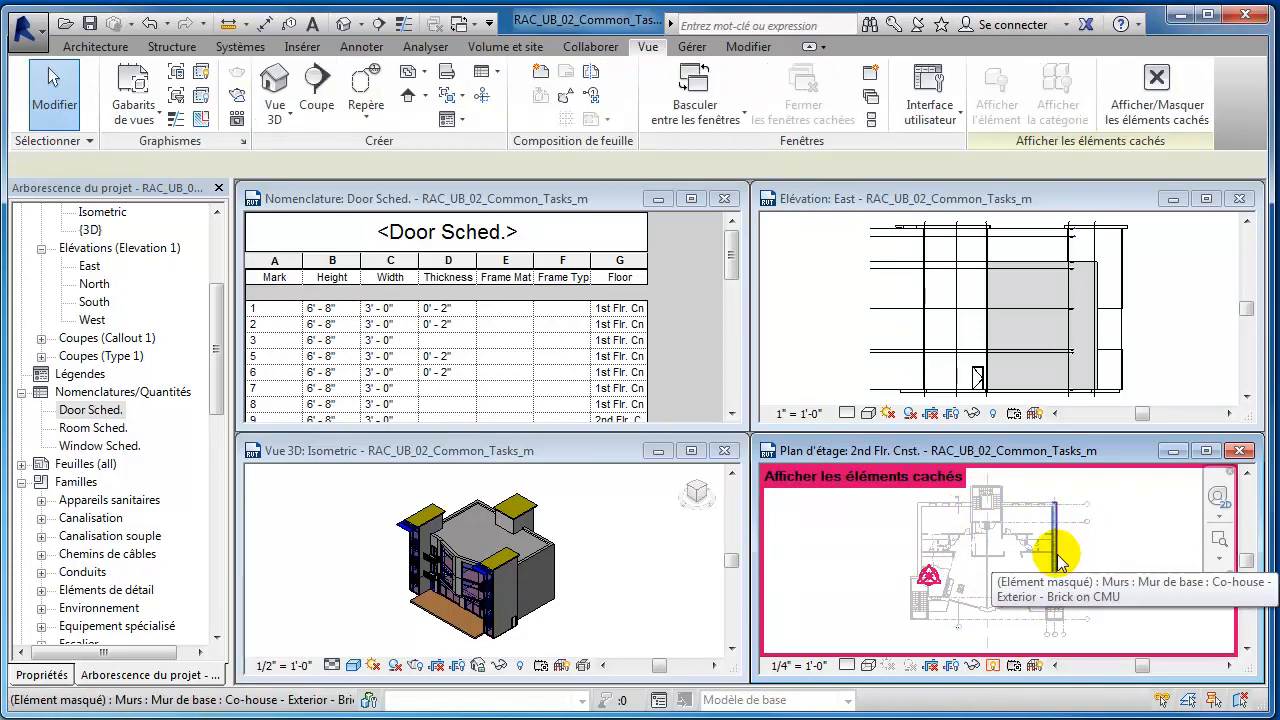
{"action": "left_click", "coordinate": [1058, 560]}
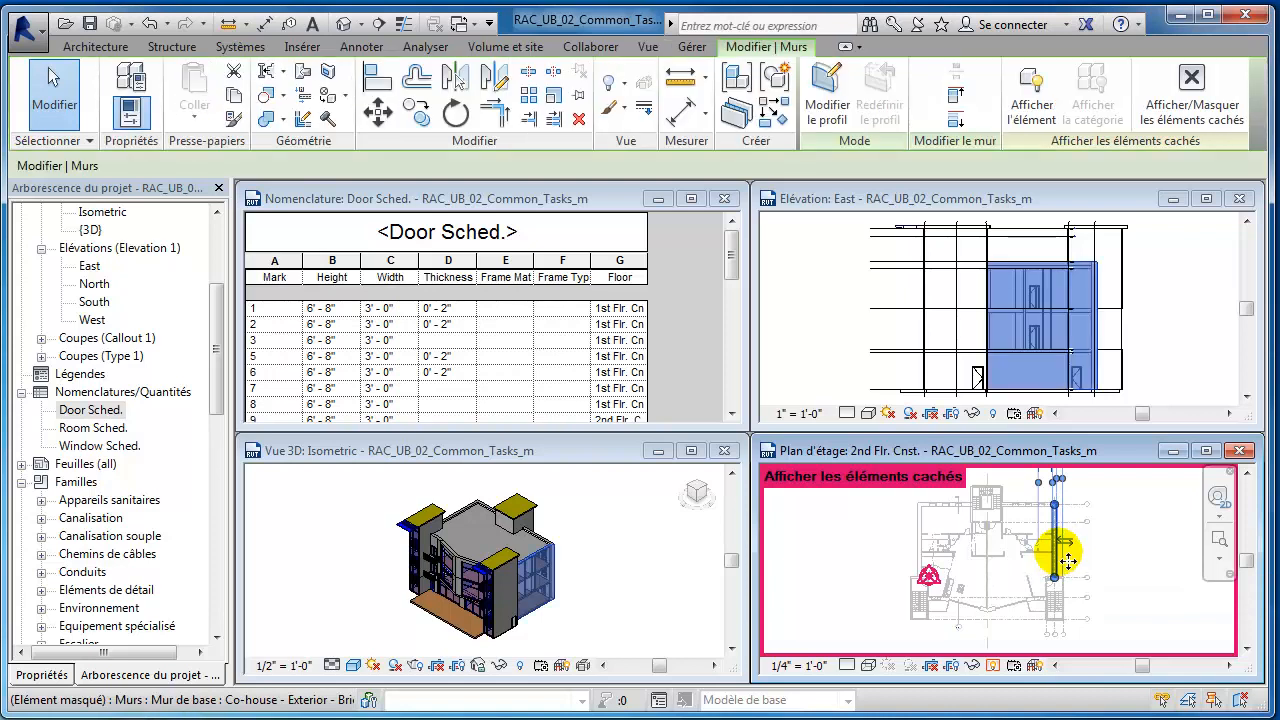
{"action": "left_click", "coordinate": [1034, 116]}
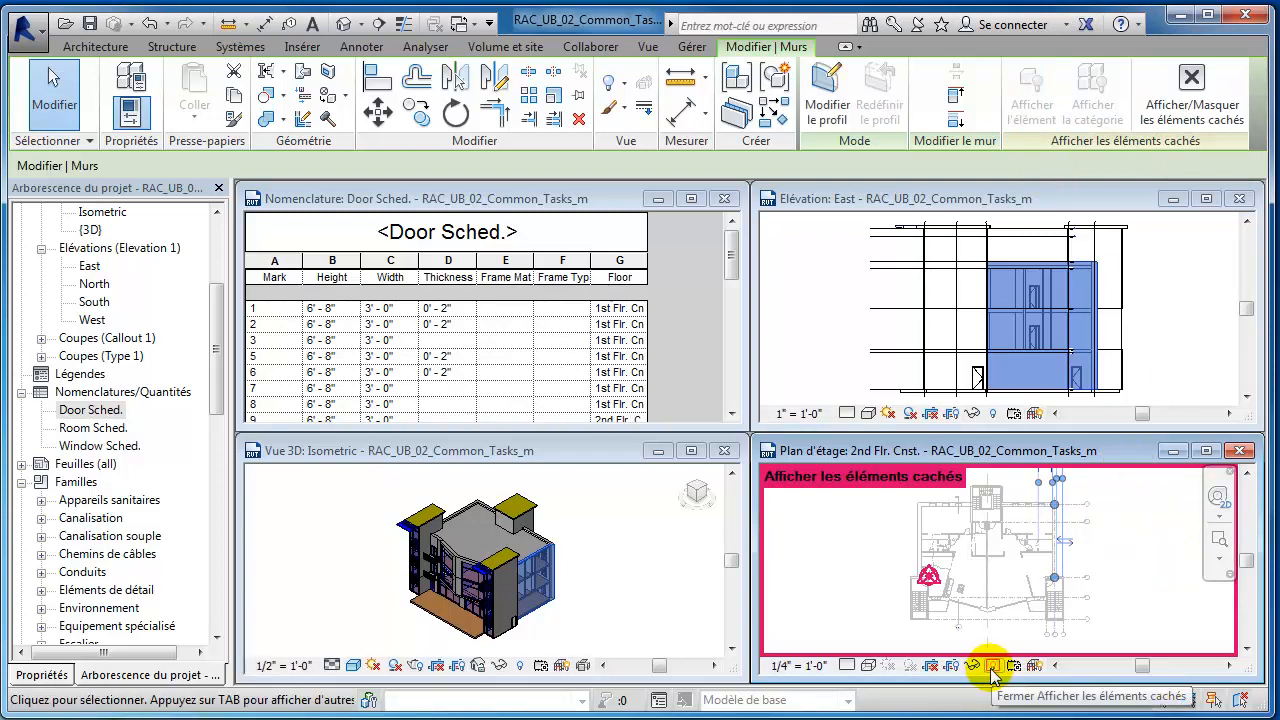
{"action": "left_click", "coordinate": [1193, 88]}
{"action": "key", "text": "Escape"}
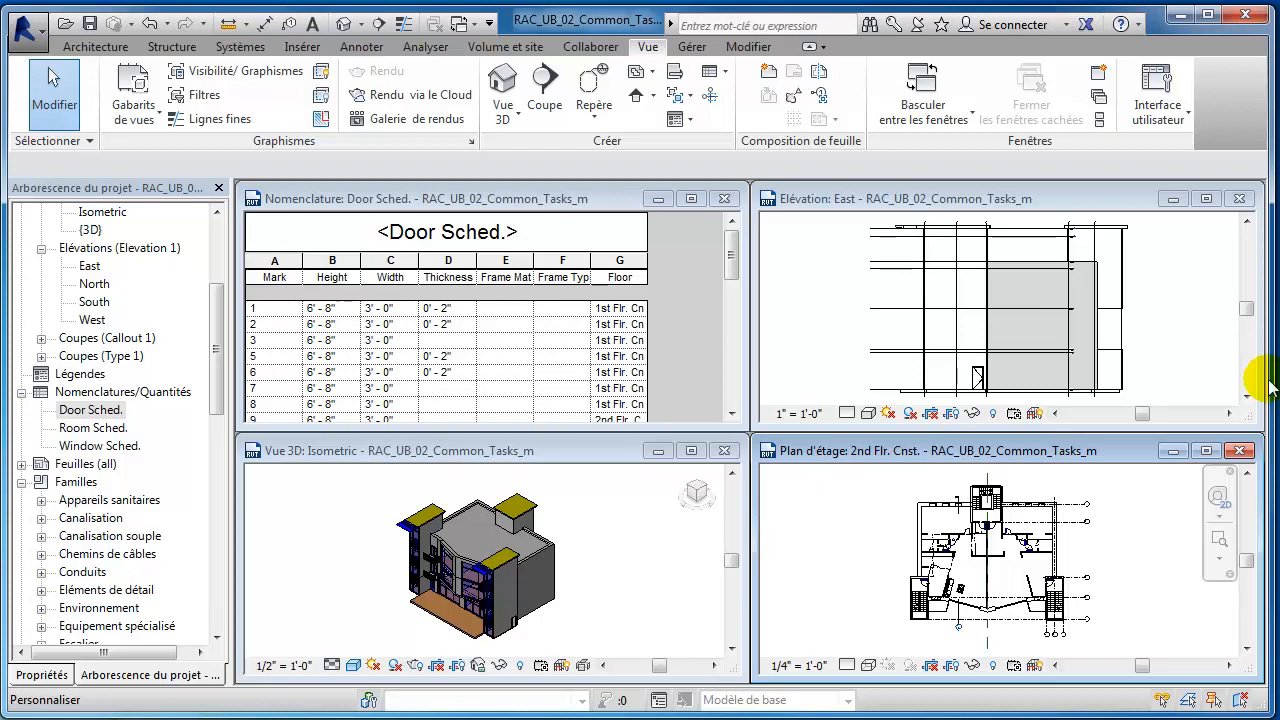
Maximize the 2nd Flr. Cnst. floor plan and fit the whole plan in its window.
{"action": "left_click", "coordinate": [1207, 452]}
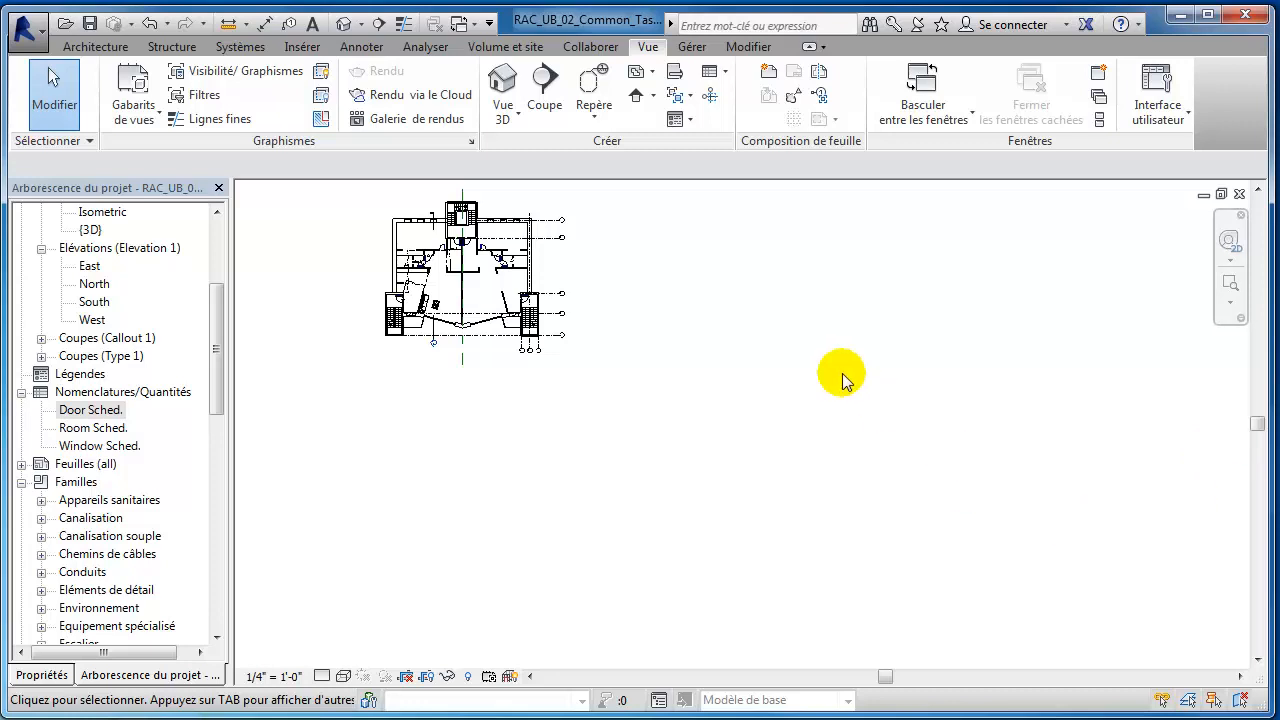
{"action": "left_click", "coordinate": [1231, 310]}
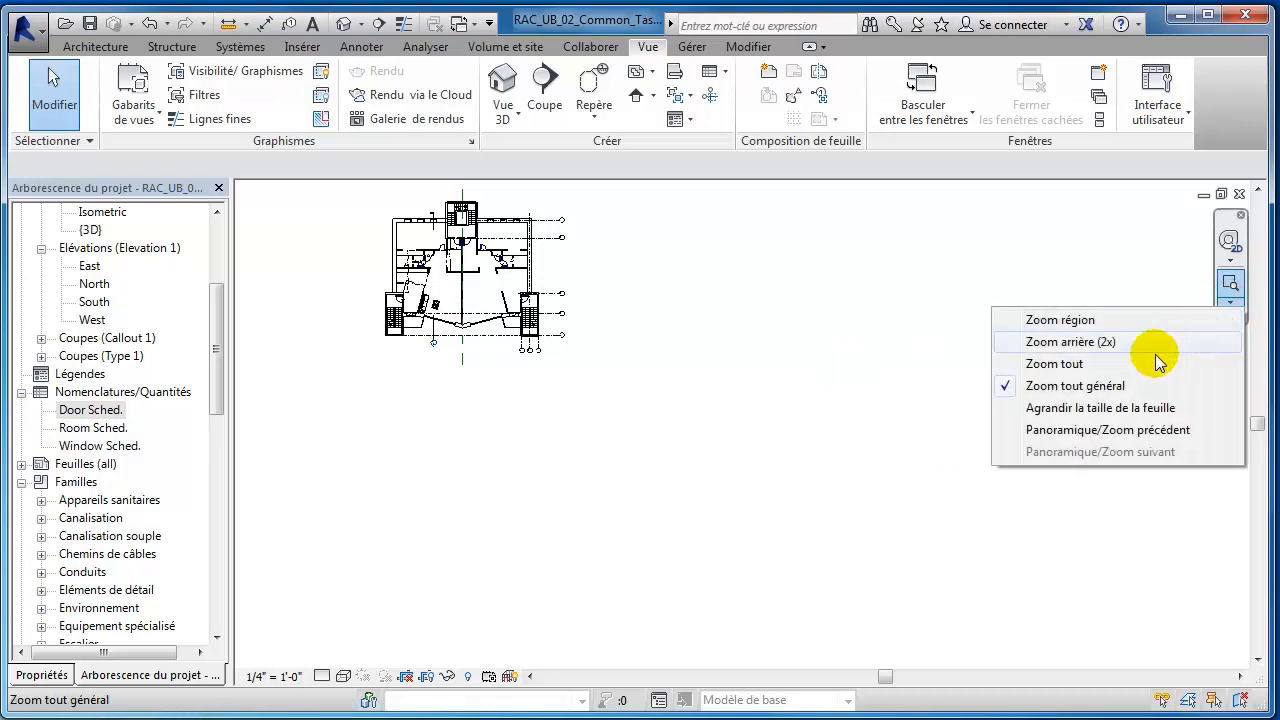
{"action": "left_click", "coordinate": [1080, 364]}
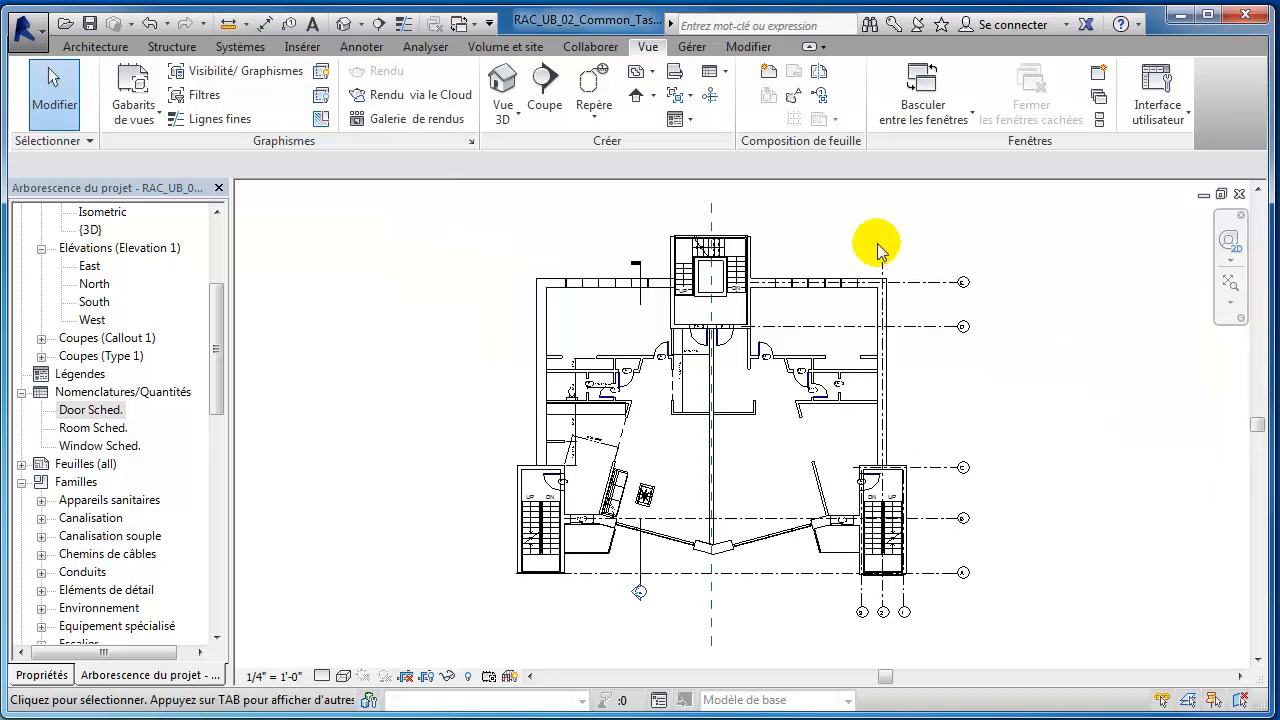
Close all hidden windows so only the 2nd Flr. Cnst. floor plan stays open, checking the open-view list before and after.
{"action": "left_click", "coordinate": [460, 24]}
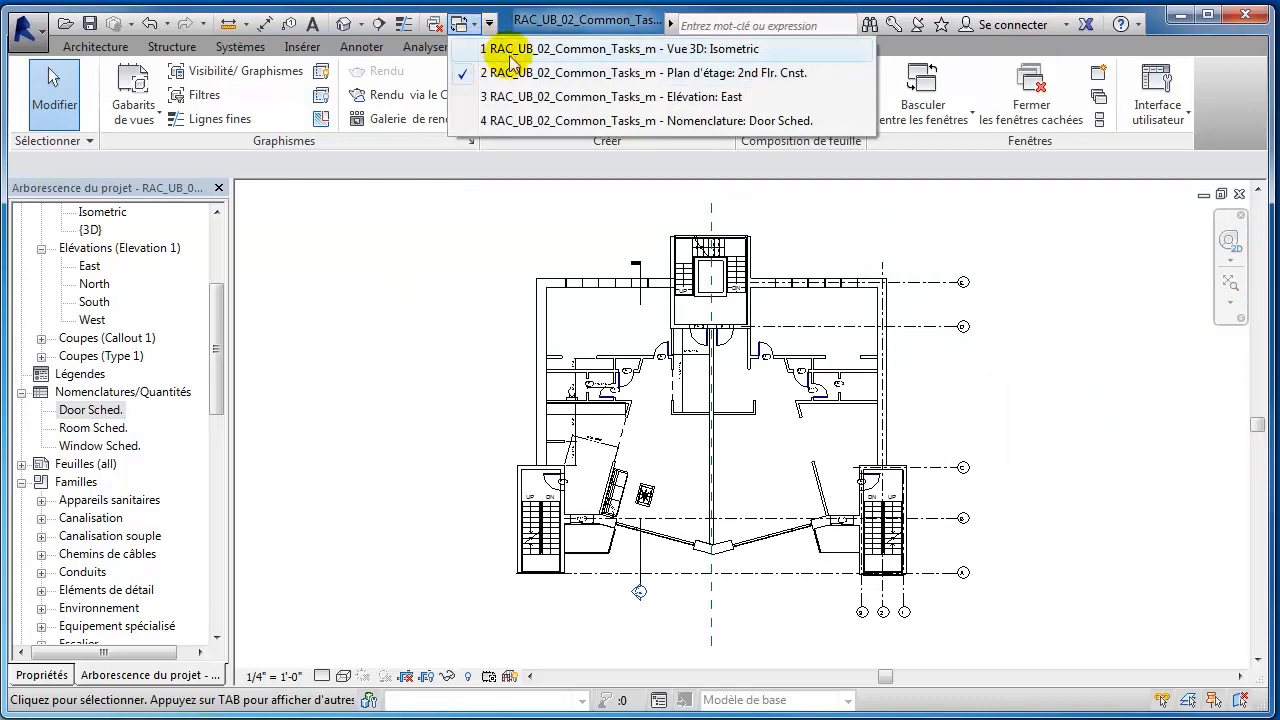
{"action": "left_click", "coordinate": [536, 15]}
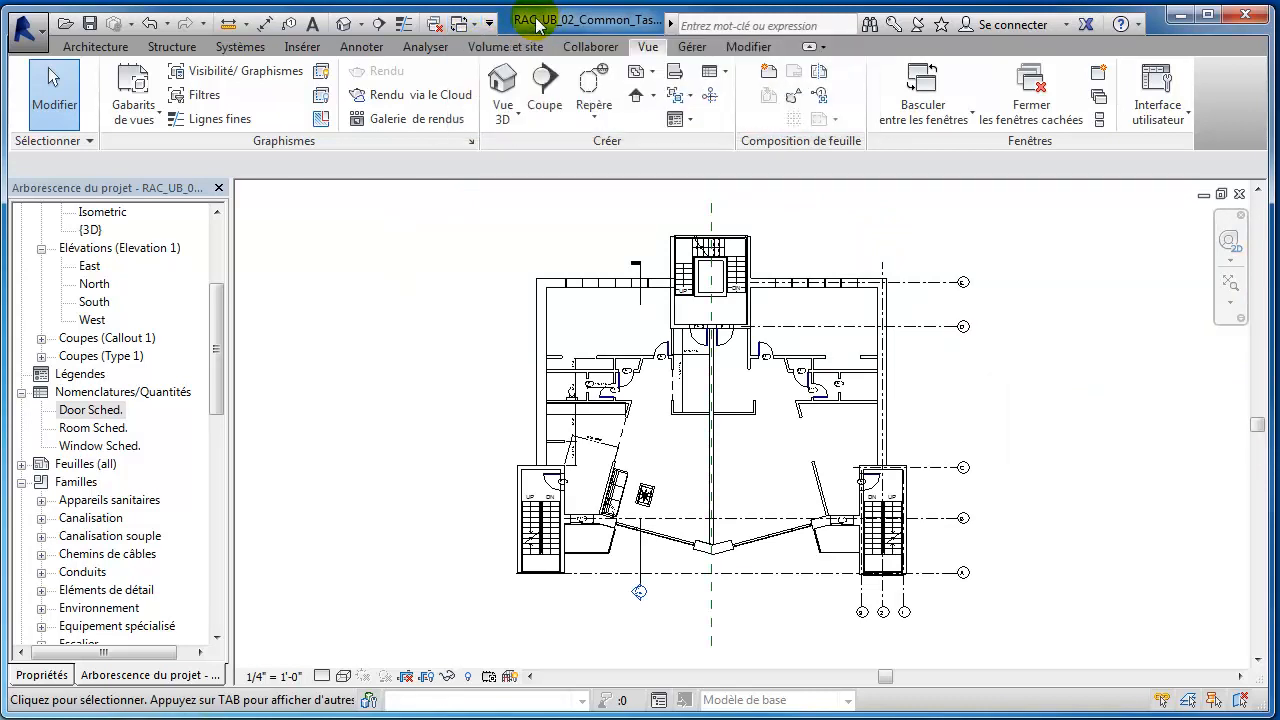
{"action": "left_click", "coordinate": [436, 30]}
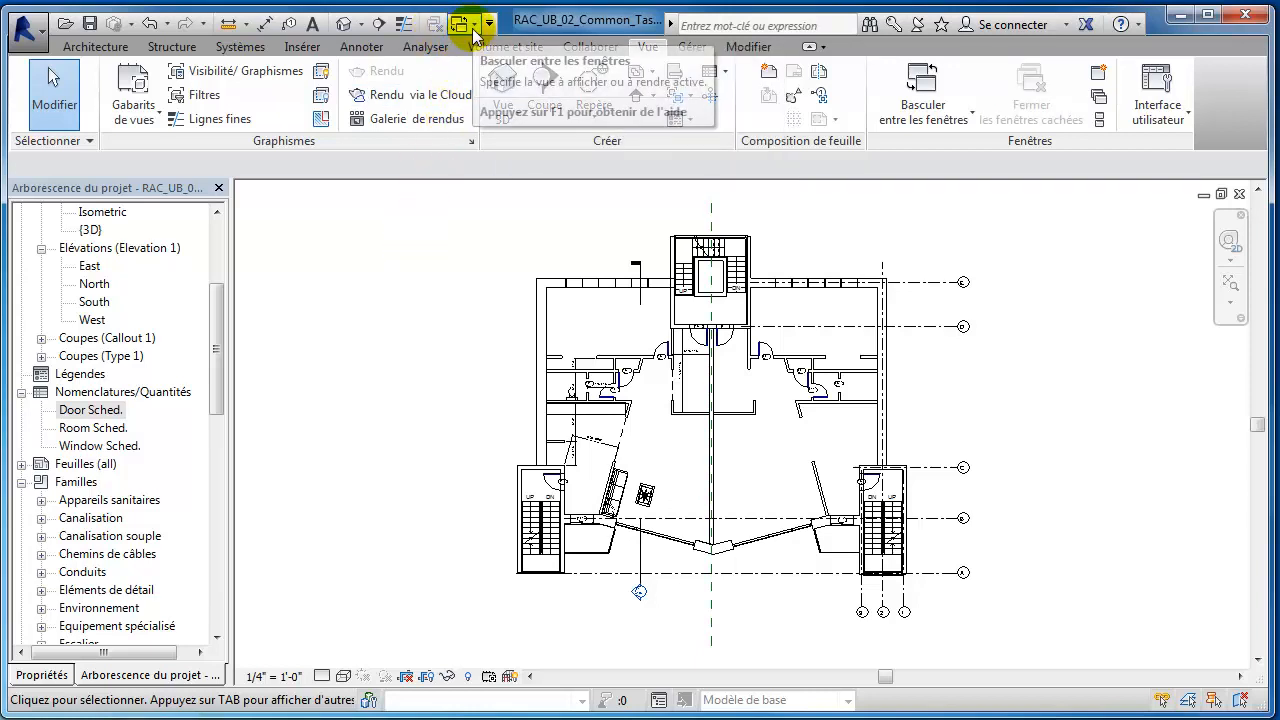
{"action": "left_click", "coordinate": [472, 28]}
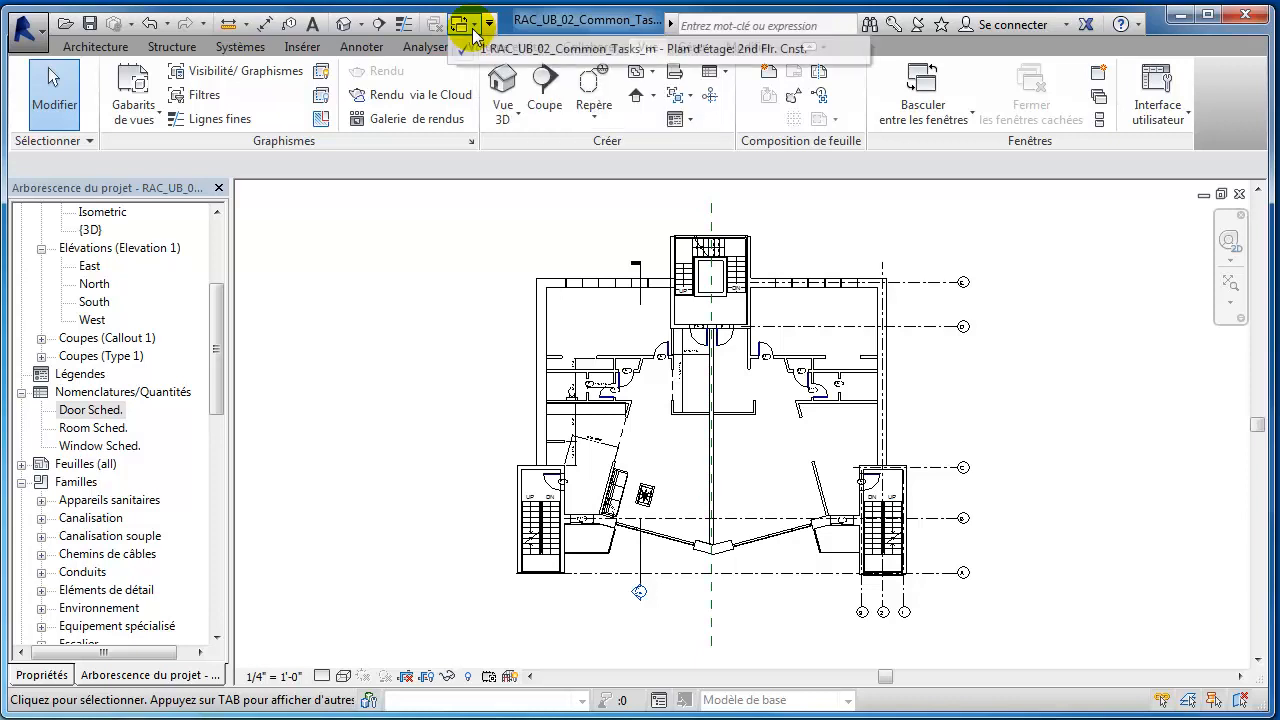
{"action": "left_click", "coordinate": [527, 55]}
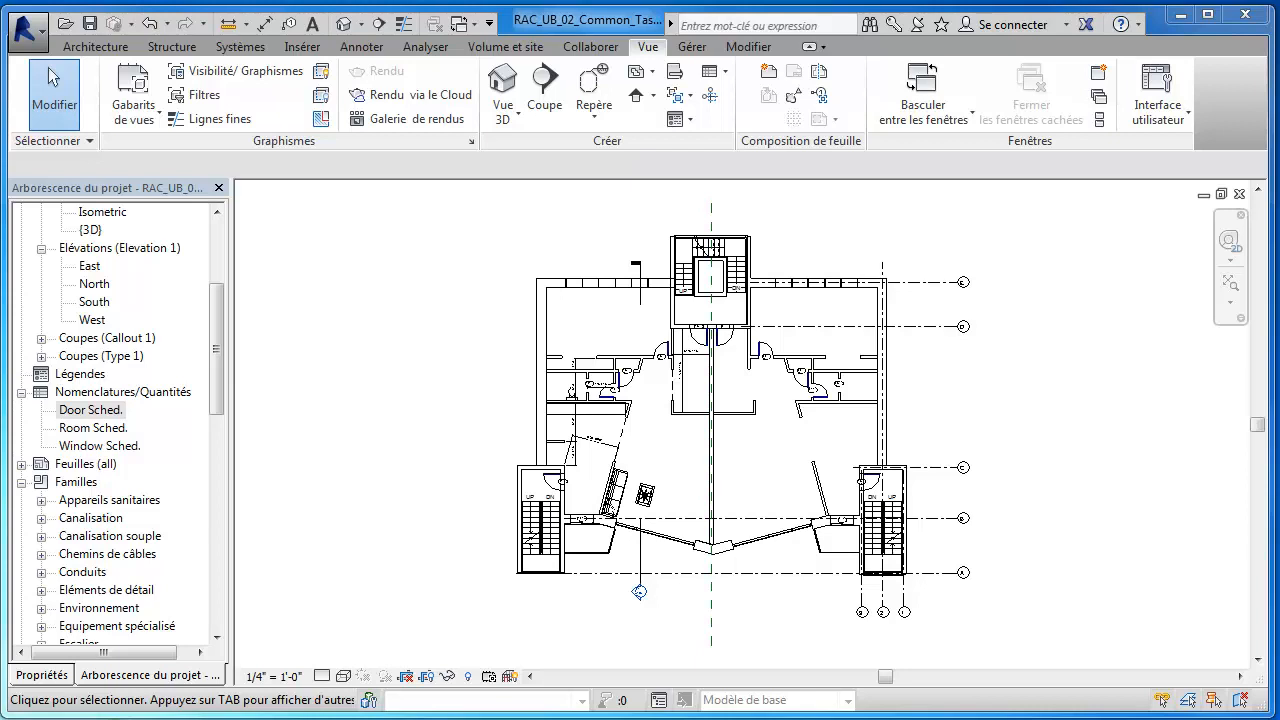
Set the floor plan's view scale to 3/32" = 1'-0".
{"action": "left_click", "coordinate": [270, 677]}
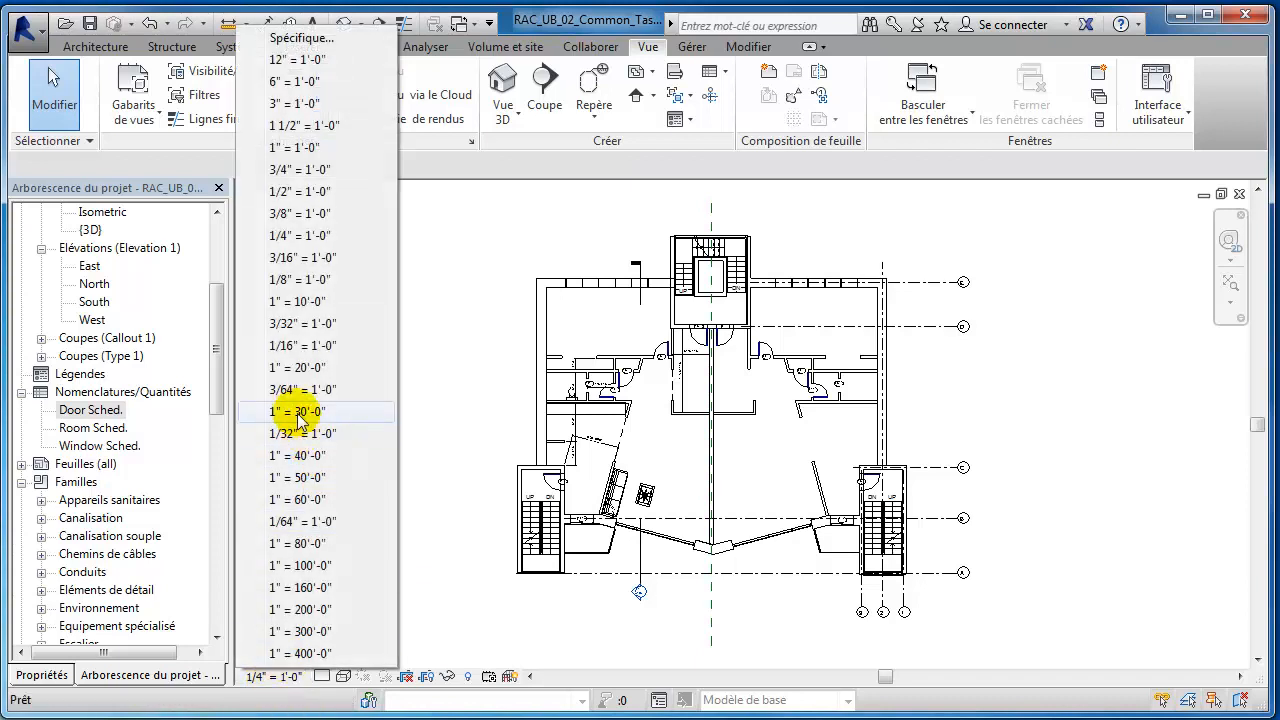
{"action": "left_click", "coordinate": [283, 324]}
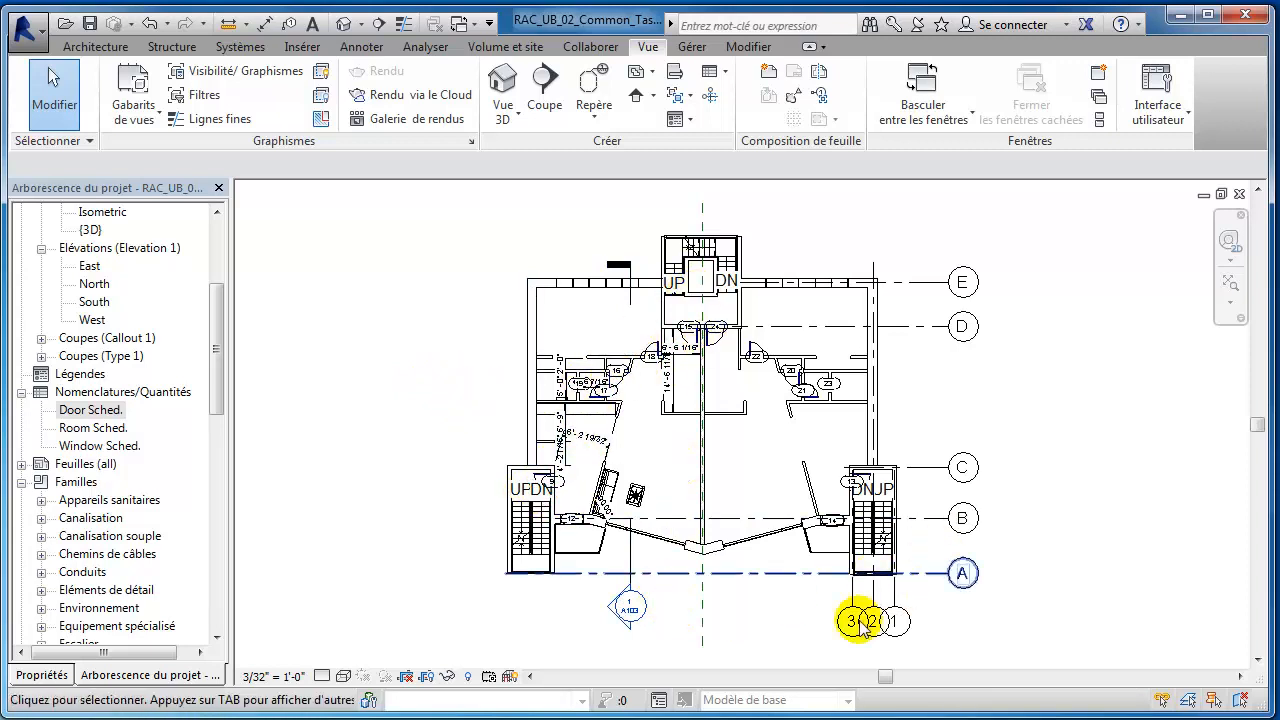
{"action": "left_click", "coordinate": [647, 592]}
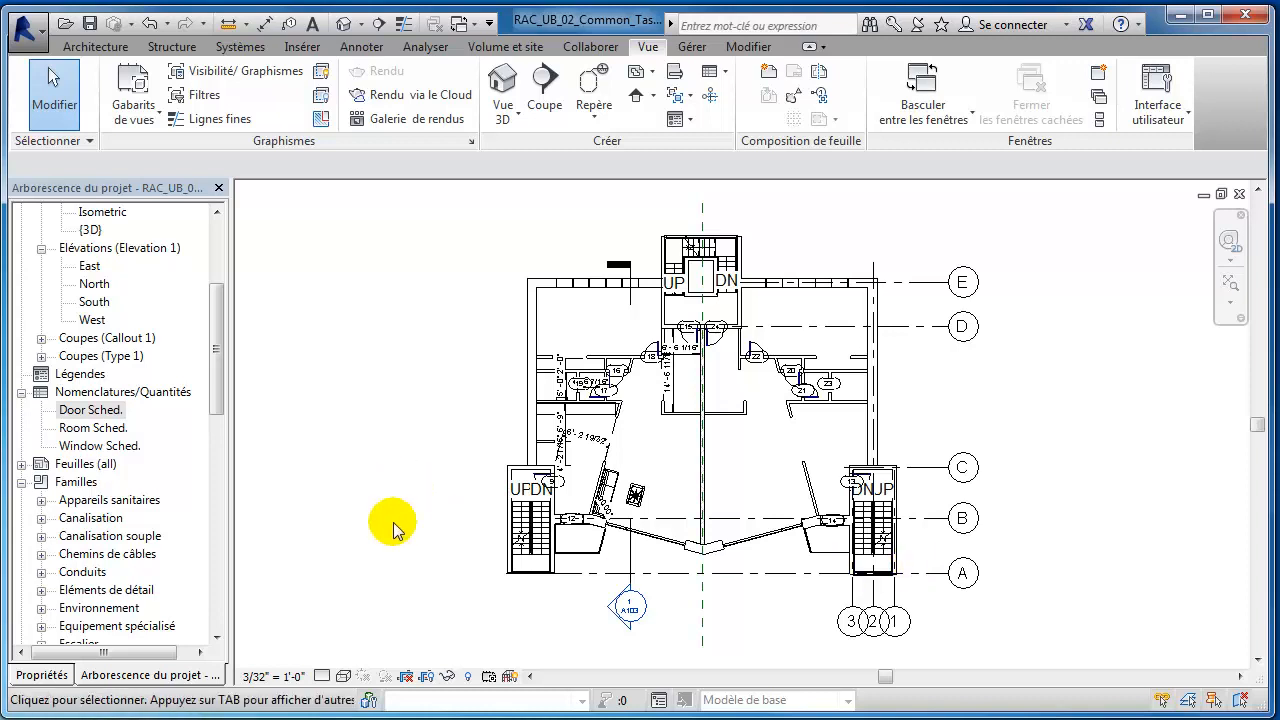
Set the floor plan's detail level to Elevé and inspect the west exterior wall up close.
{"action": "left_click", "coordinate": [323, 678]}
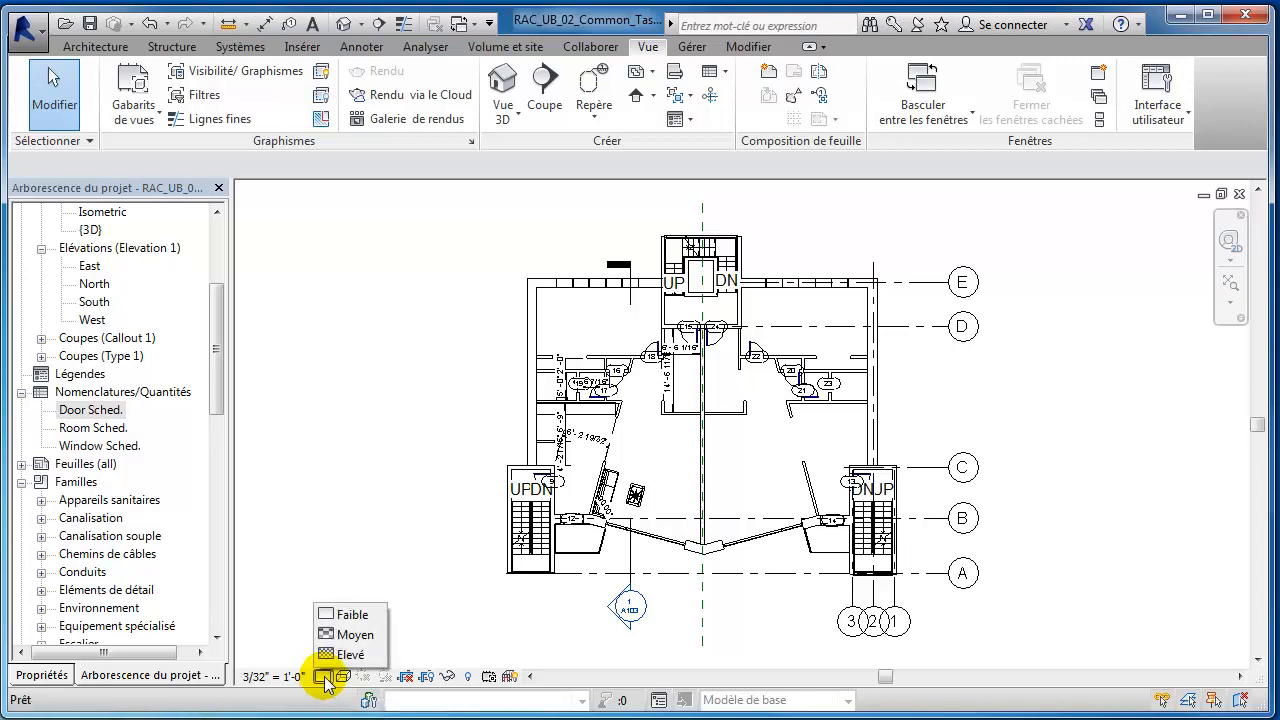
{"action": "left_click", "coordinate": [350, 655]}
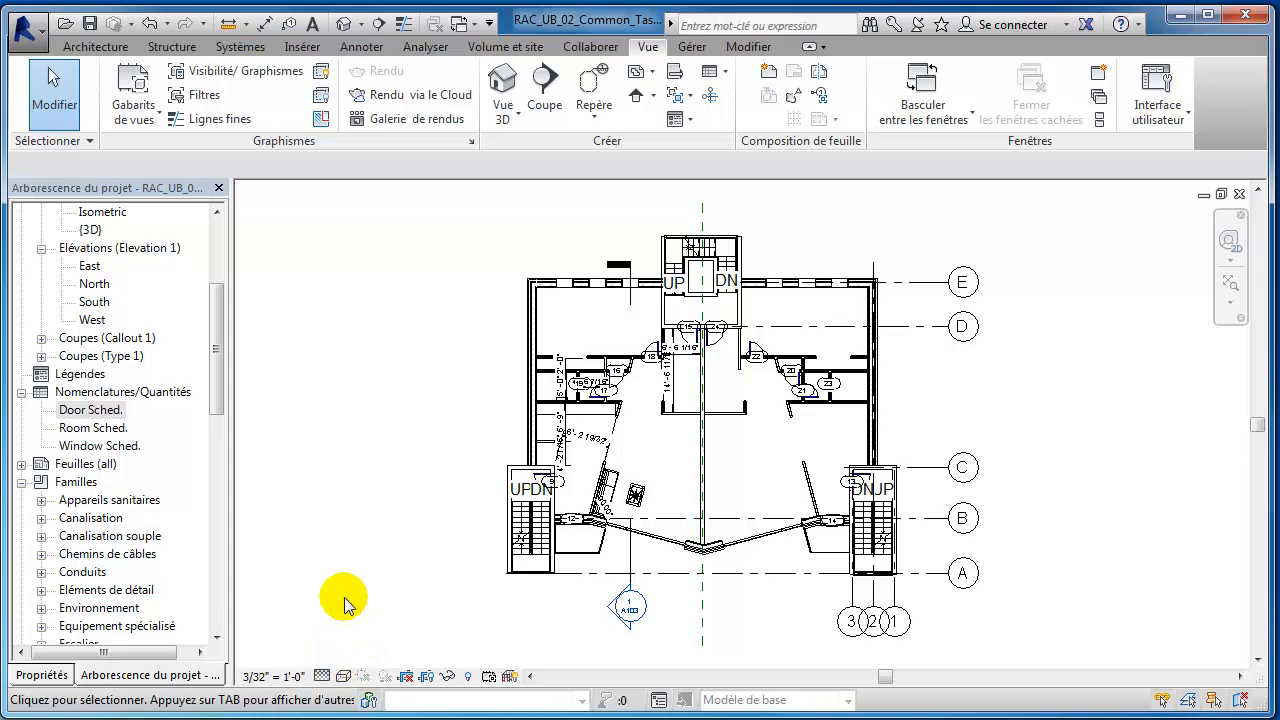
{"action": "scroll", "coordinate": [537, 378], "scroll_direction": "up", "scroll_amount": 5}
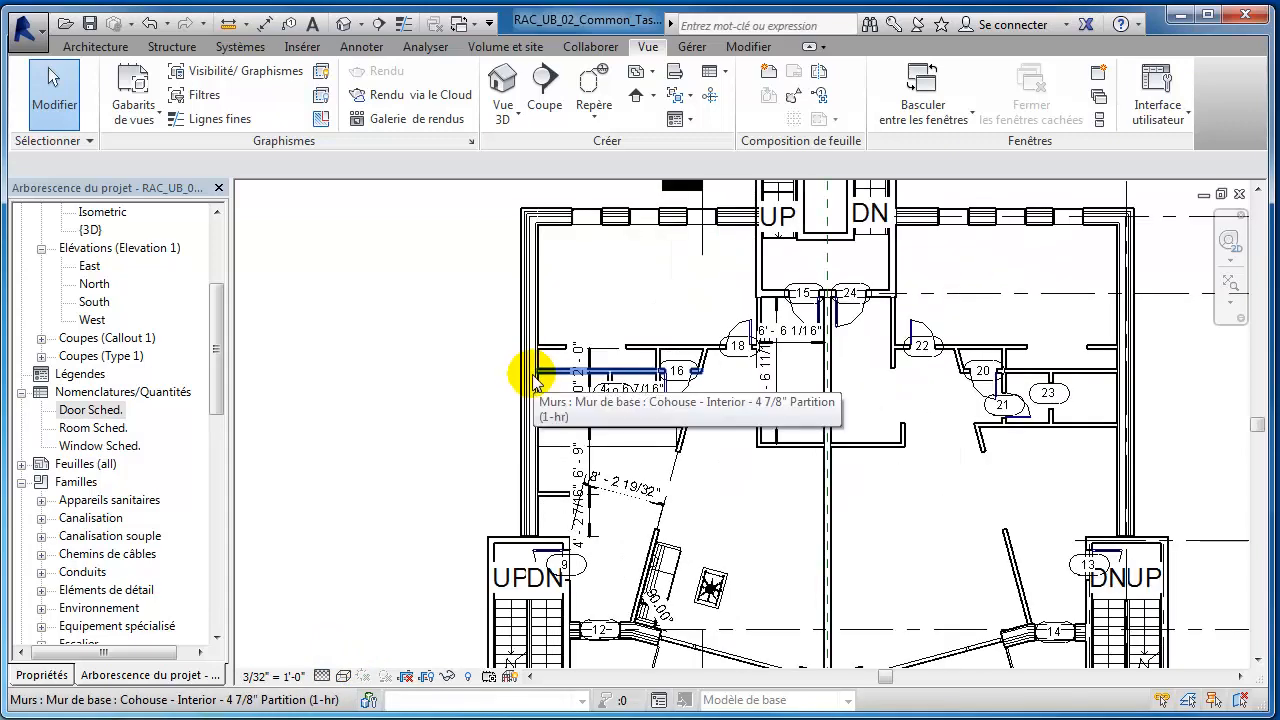
{"action": "scroll", "coordinate": [531, 383], "scroll_direction": "up", "scroll_amount": 4}
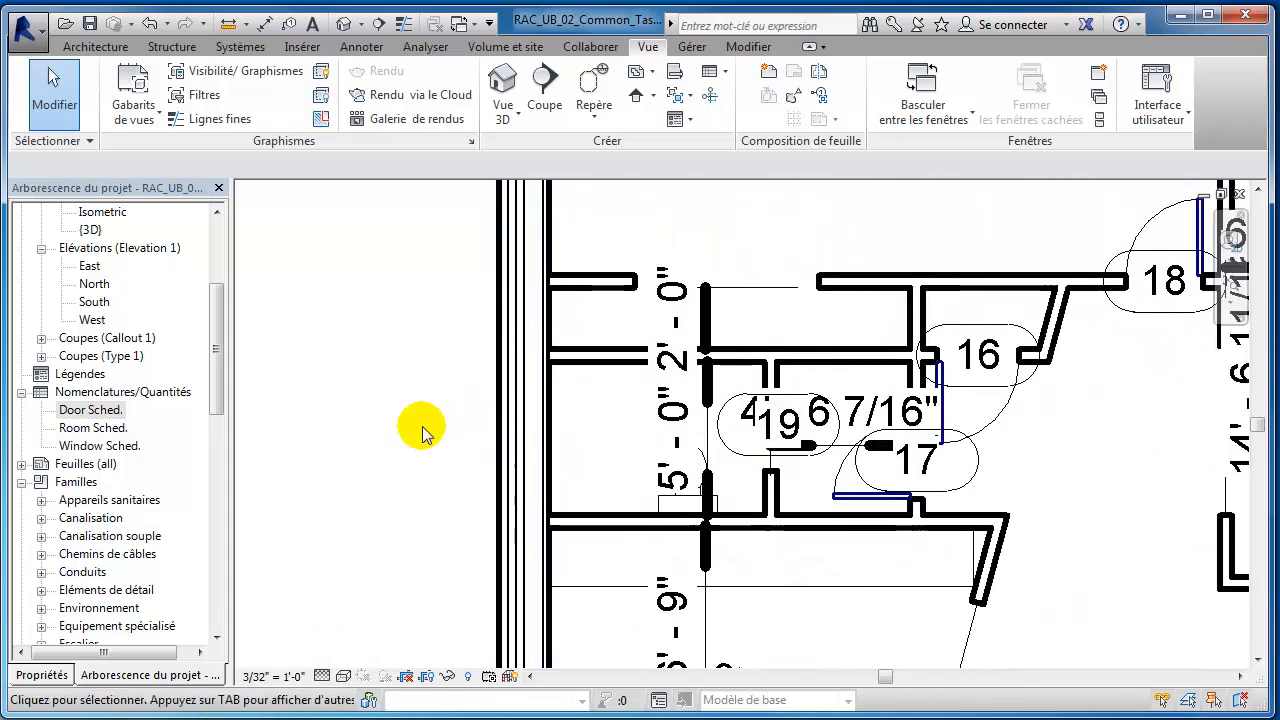